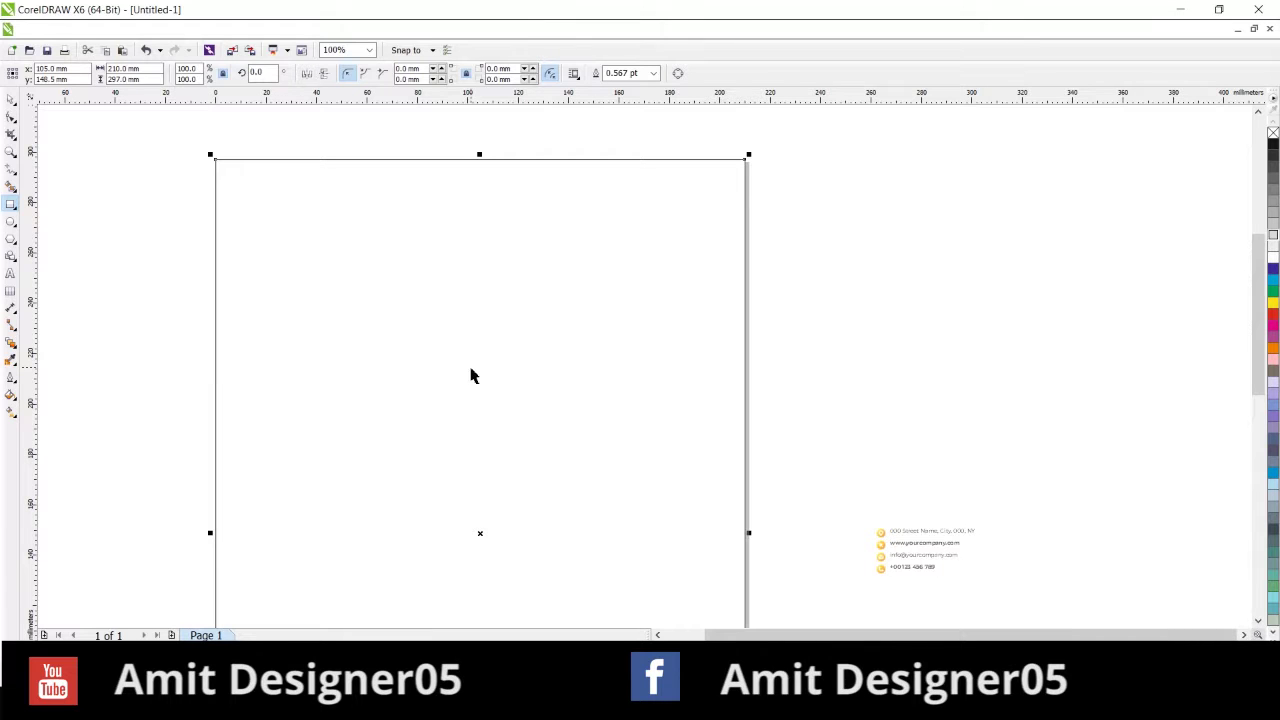
# Draw a 210 mm square, then a thin 210 × 12.9 mm strip across the page top
pyautogui.click(11, 99)
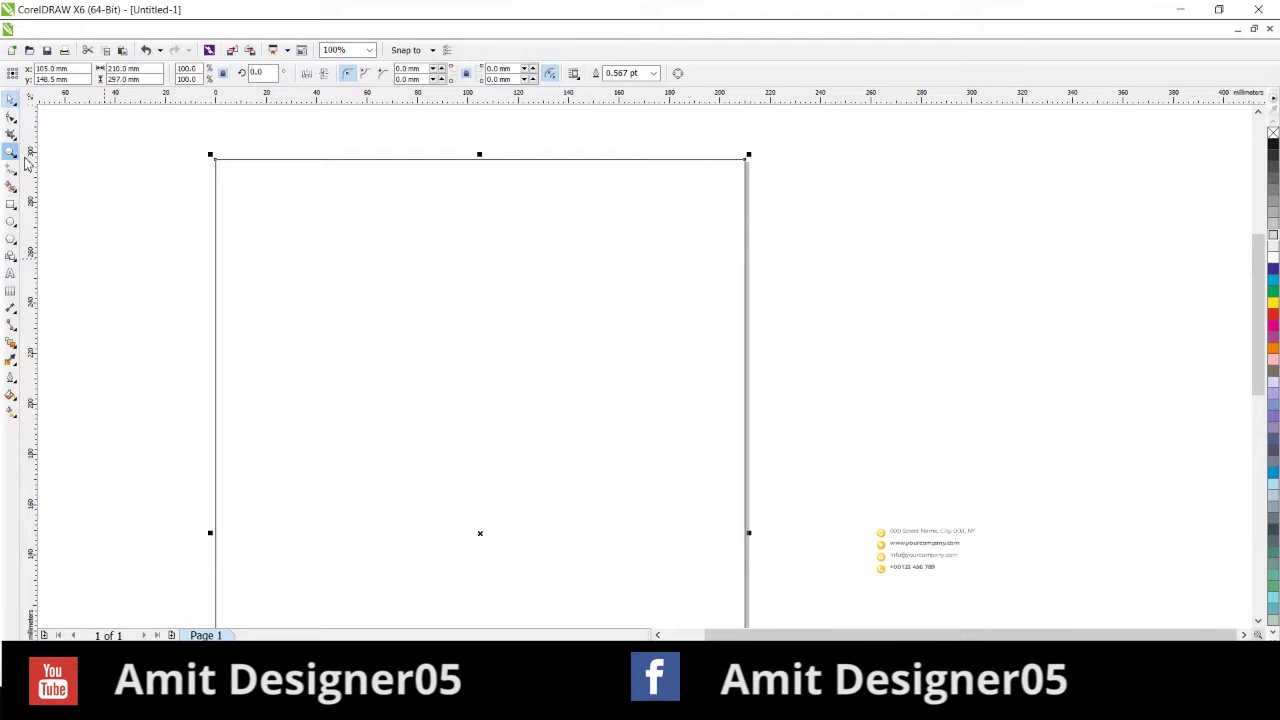
pyautogui.click(11, 204)
pyautogui.click(55, 220)
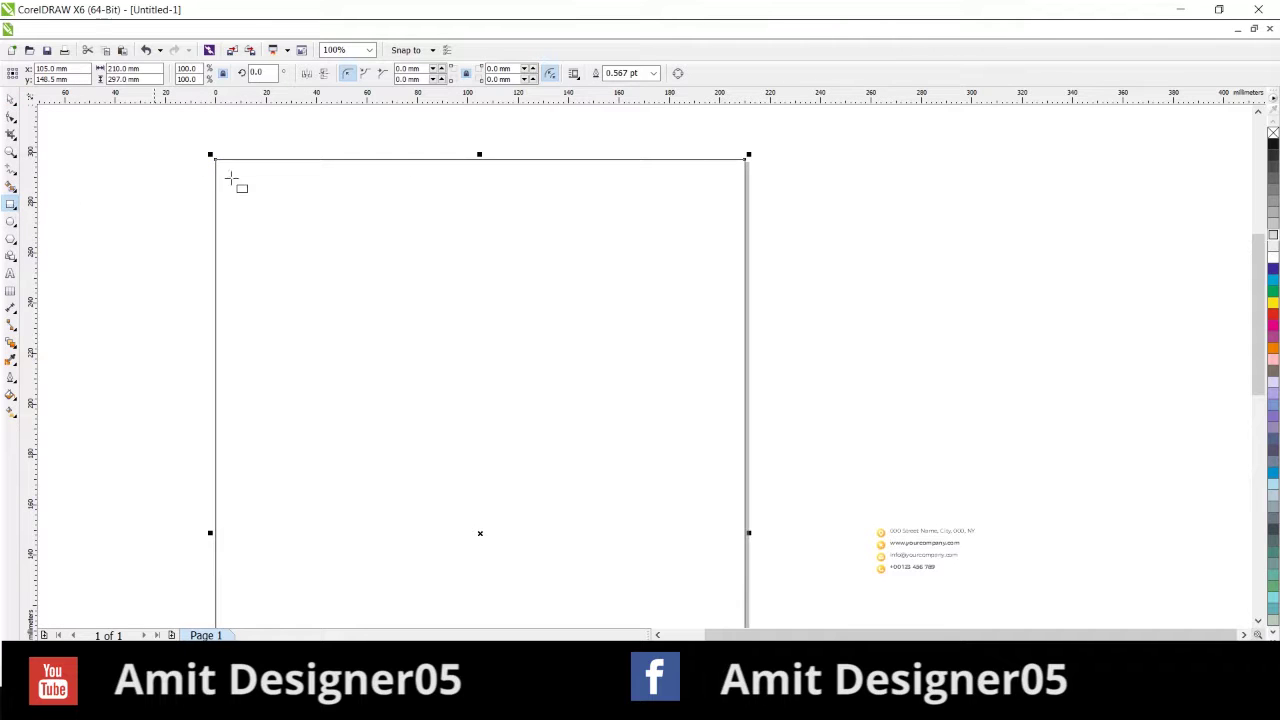
pyautogui.moveTo(216, 159); pyautogui.dragTo(748, 184)
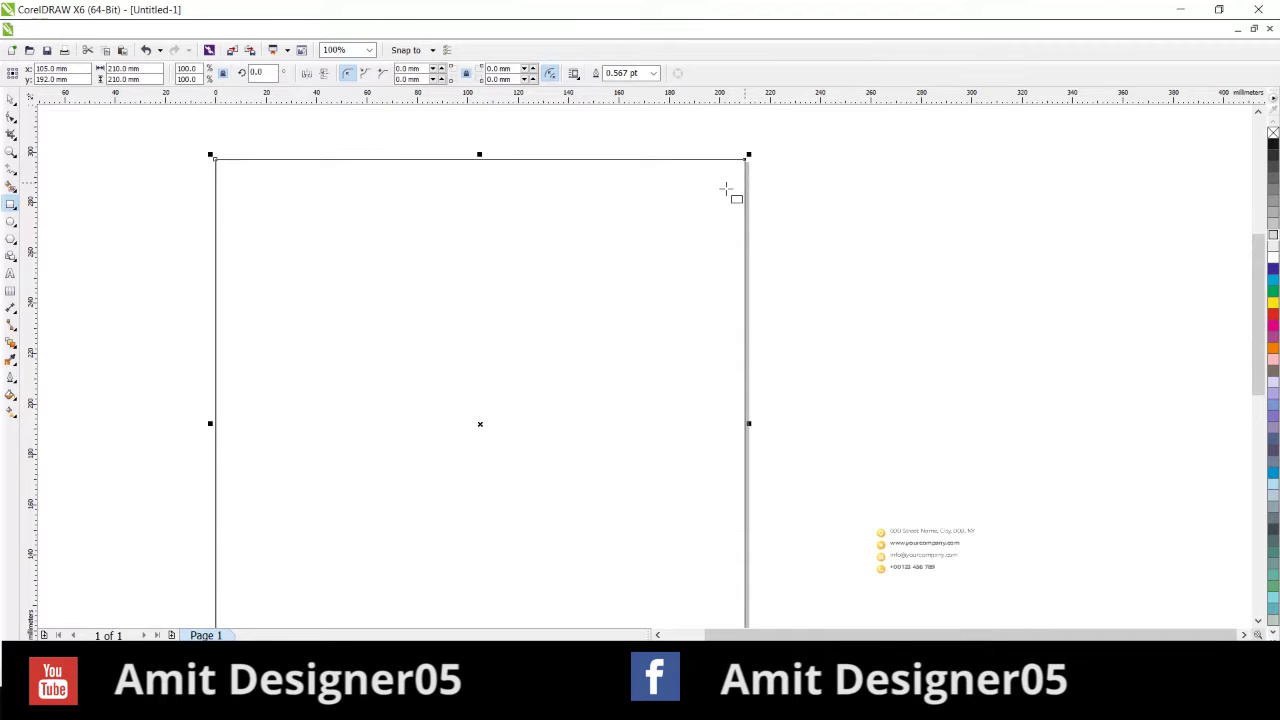
pyautogui.moveTo(214, 158); pyautogui.dragTo(748, 194)
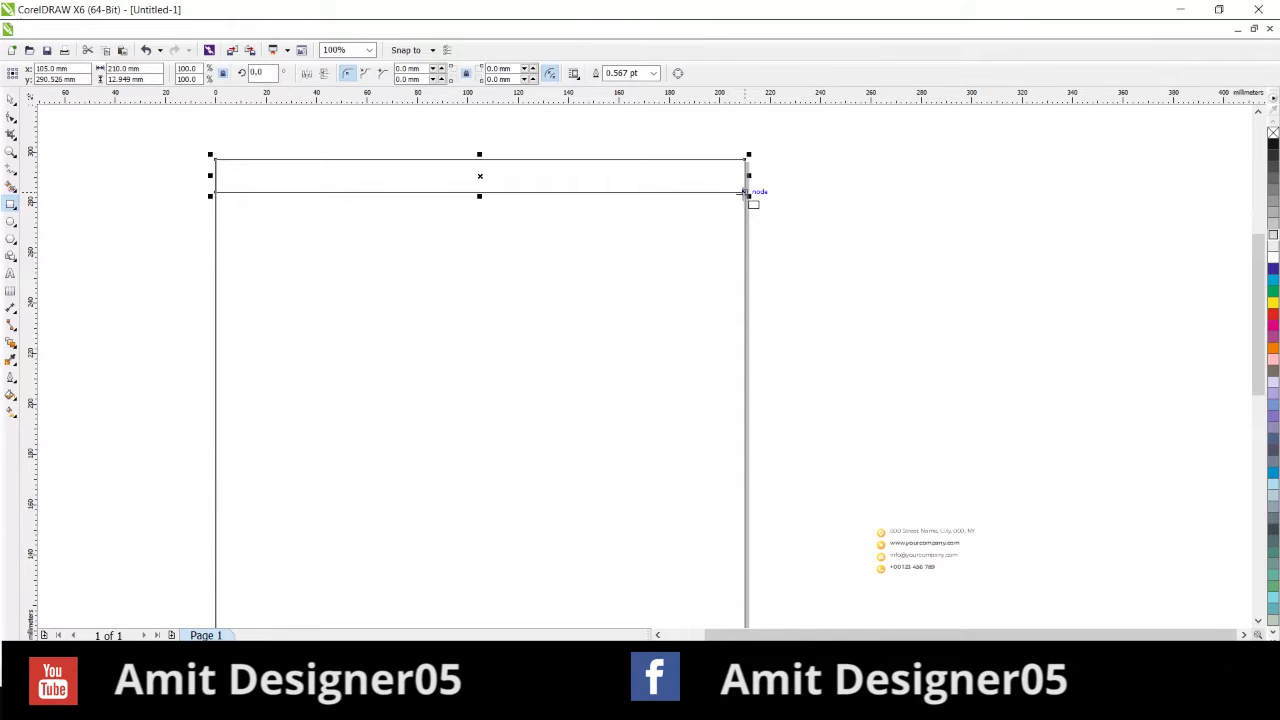
pyautogui.press('space')
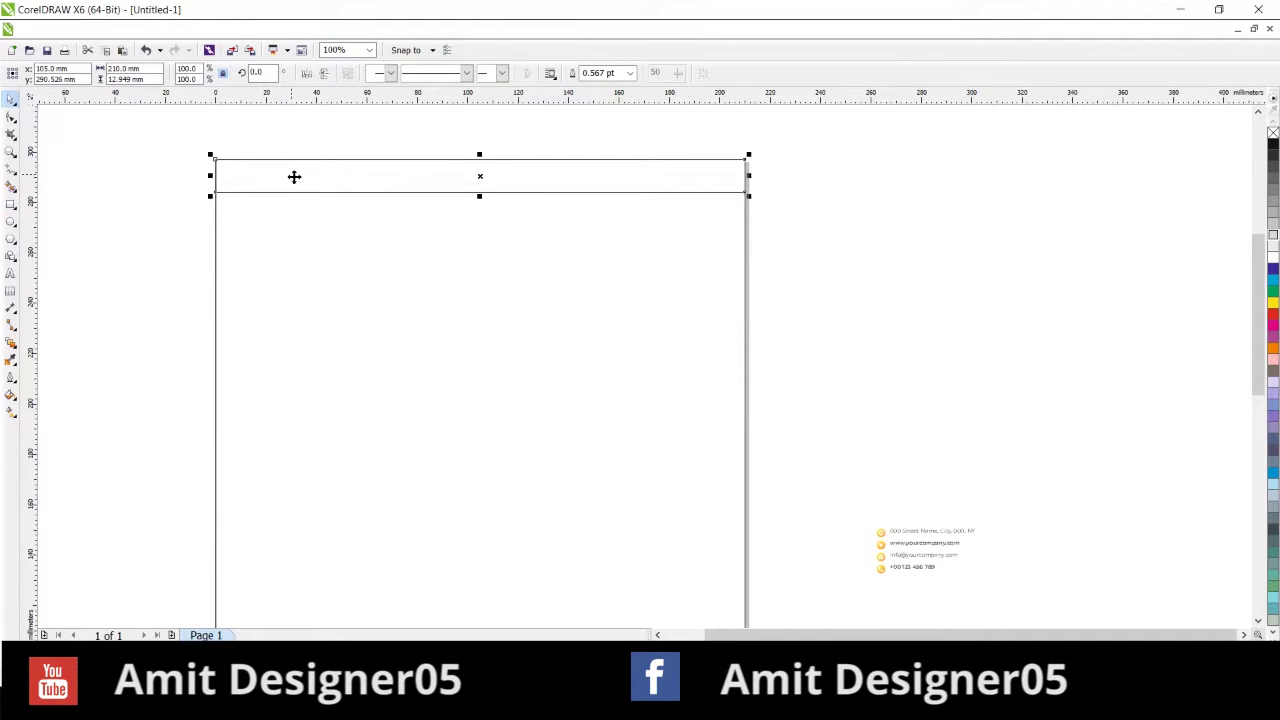
pyautogui.press('F10')
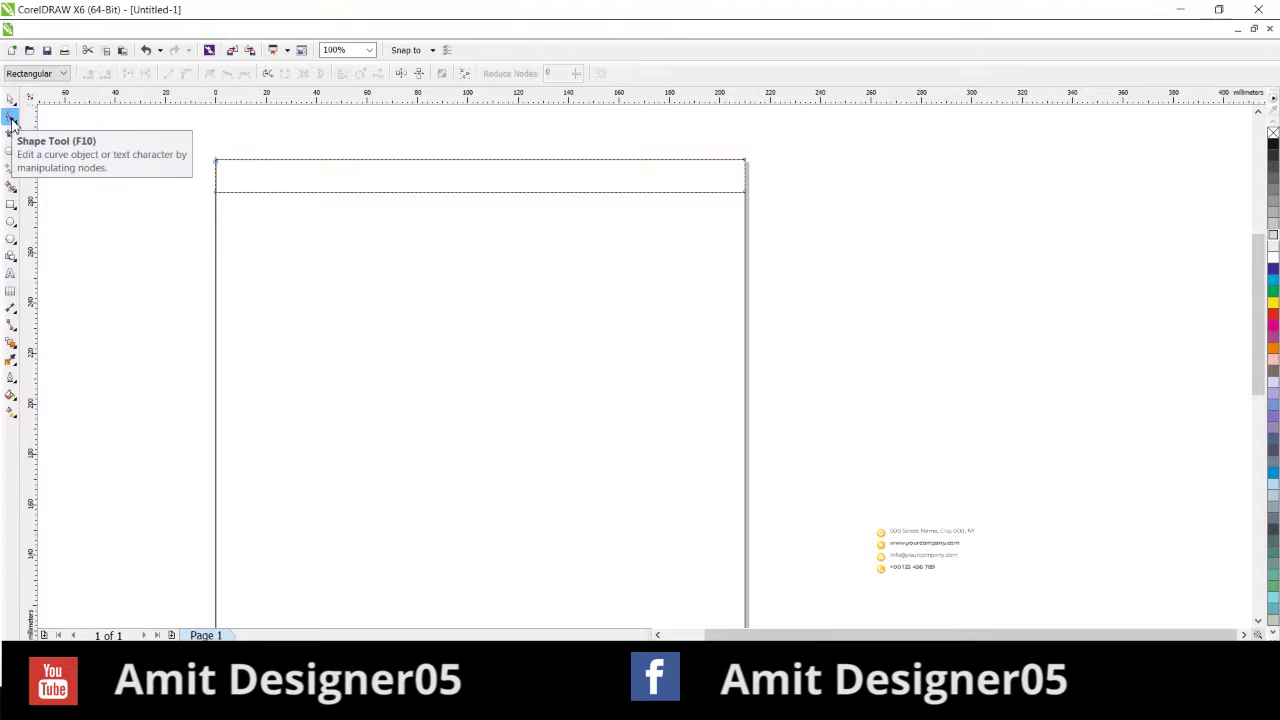
# Drag the strip's left-end nodes down the page edge so the band slants
pyautogui.click(216, 193)
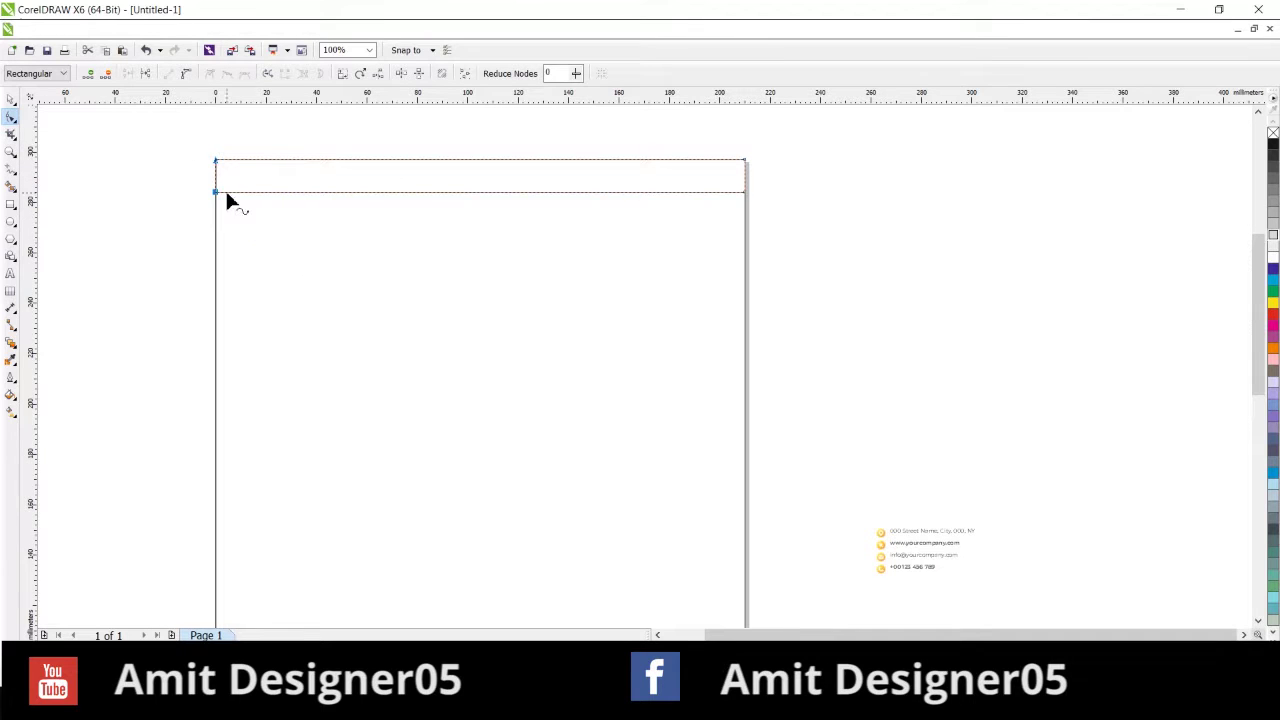
pyautogui.moveTo(216, 193); pyautogui.dragTo(216, 347)
pyautogui.moveTo(191, 336)
pyautogui.mouseDown()
pyautogui.moveTo(240, 386)
pyautogui.moveTo(235, 332)
pyautogui.mouseUp()
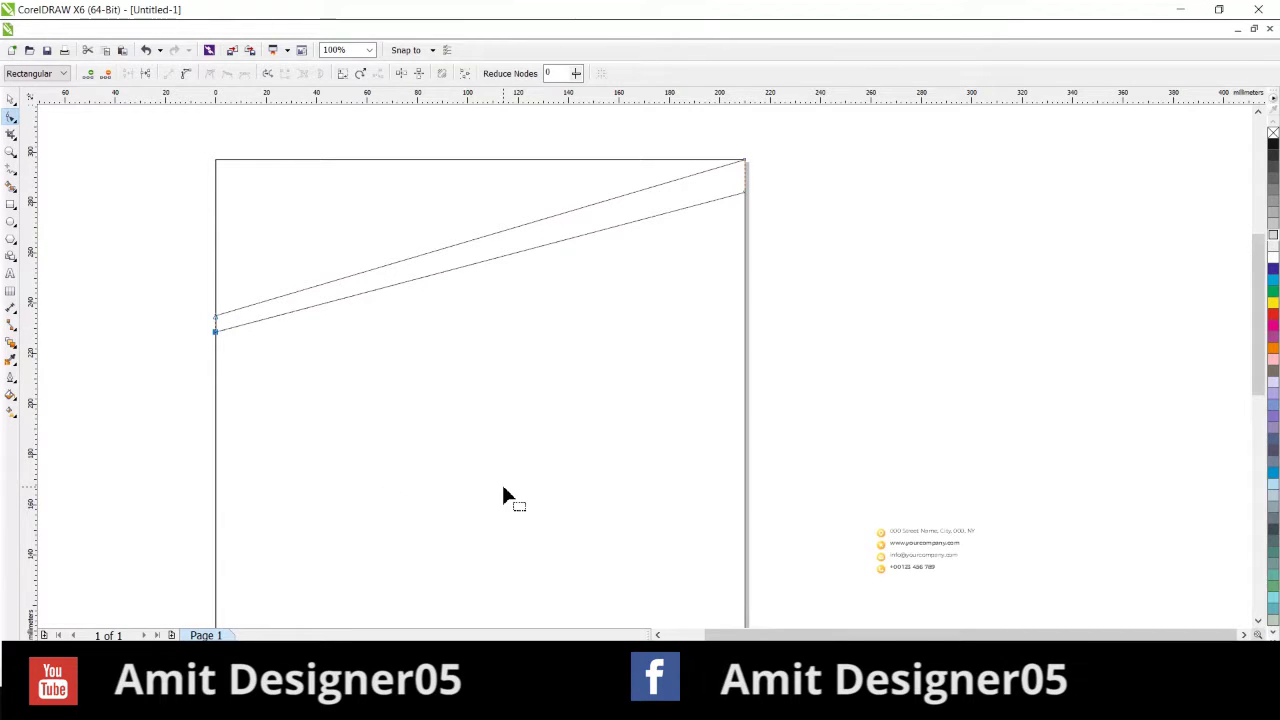
# Convert the lower and upper edges to curves and bend them into an S-shaped wave
pyautogui.click(587, 233)
pyautogui.click(188, 76)
pyautogui.moveTo(568, 238); pyautogui.dragTo(530, 152)
pyautogui.moveTo(392, 290)
pyautogui.mouseDown()
pyautogui.moveTo(434, 380)
pyautogui.moveTo(463, 370)
pyautogui.mouseUp()
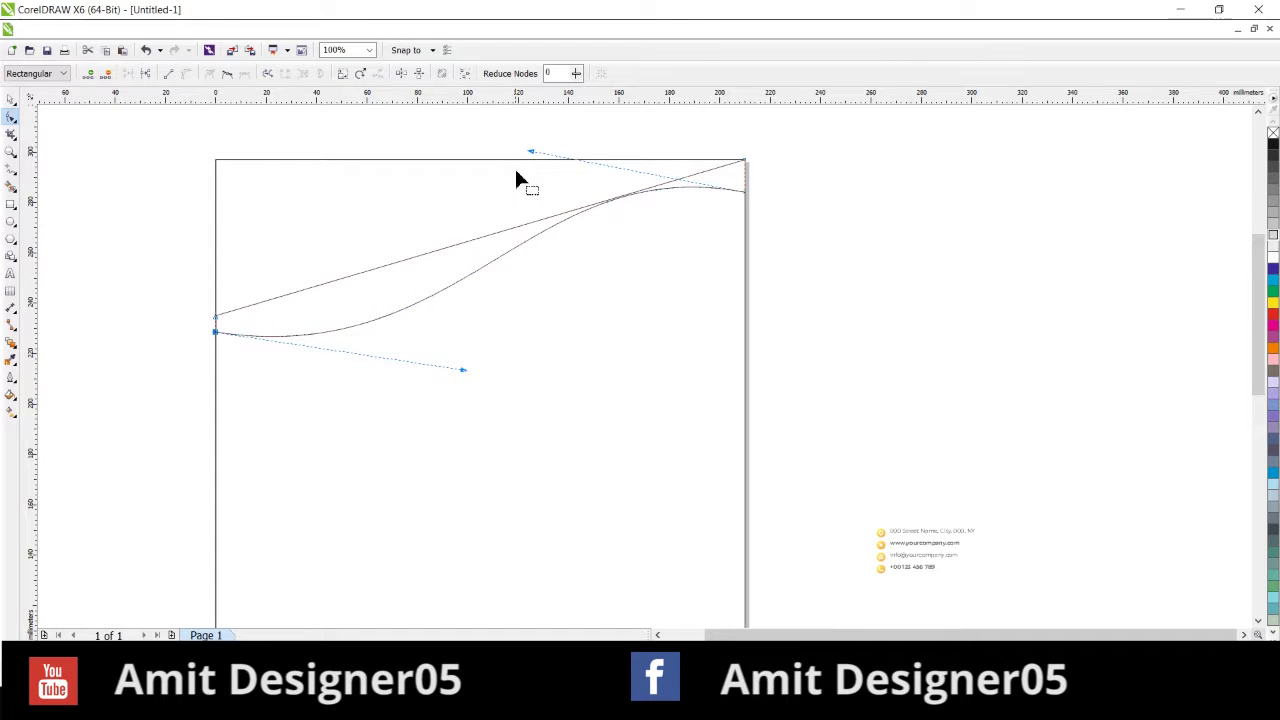
pyautogui.moveTo(533, 155); pyautogui.dragTo(480, 127)
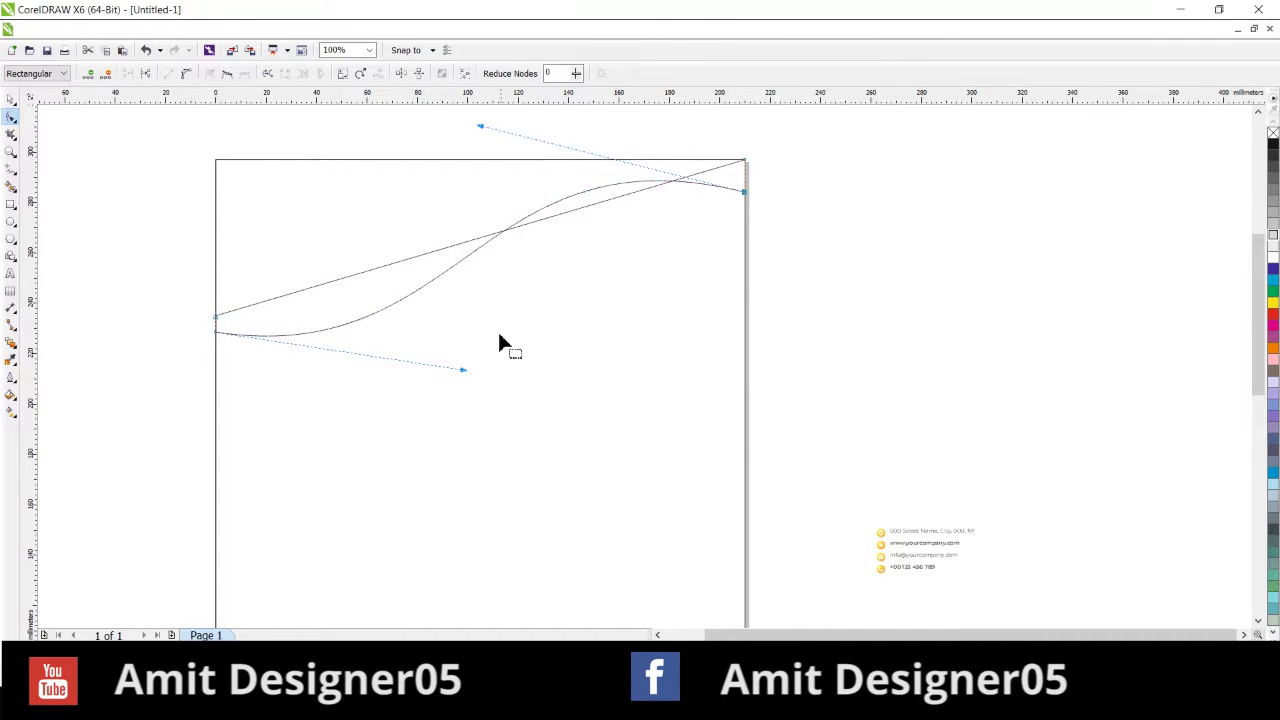
pyautogui.moveTo(465, 370); pyautogui.dragTo(457, 366)
pyautogui.click(392, 268)
pyautogui.click(187, 73)
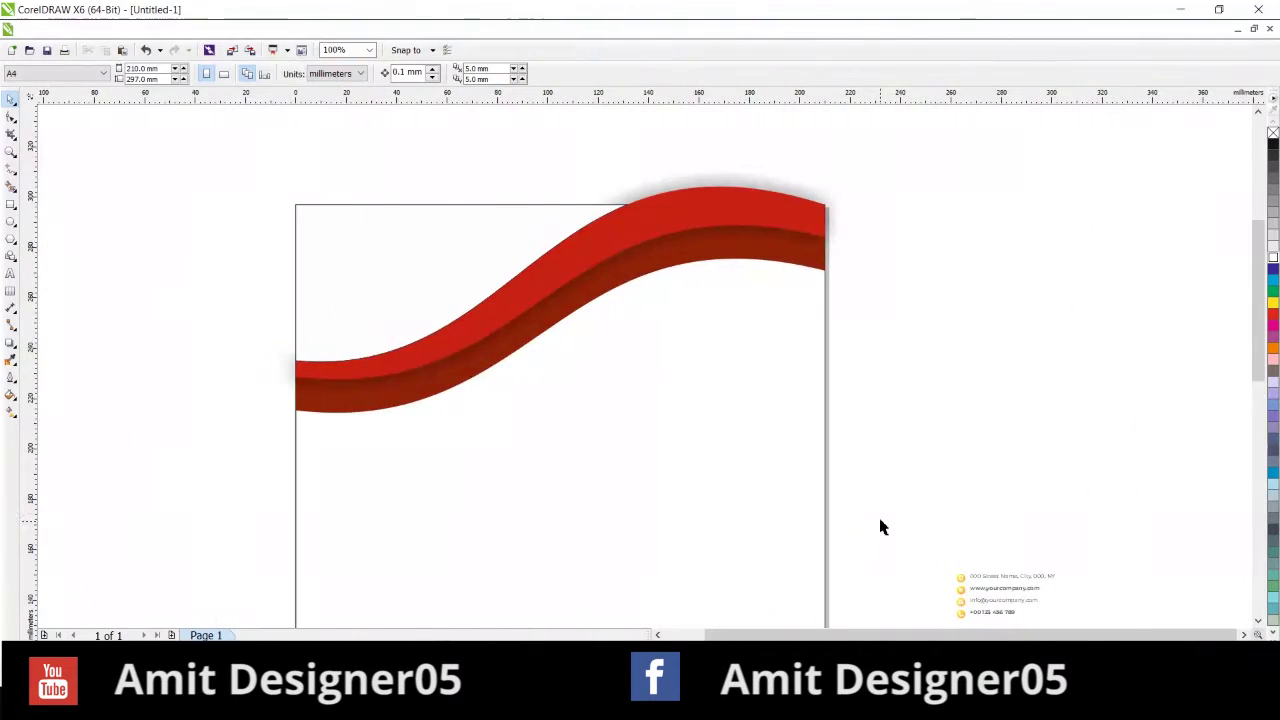
# Fill the shape above the red wave with the darkest navy blue shade
pyautogui.click(368, 241)
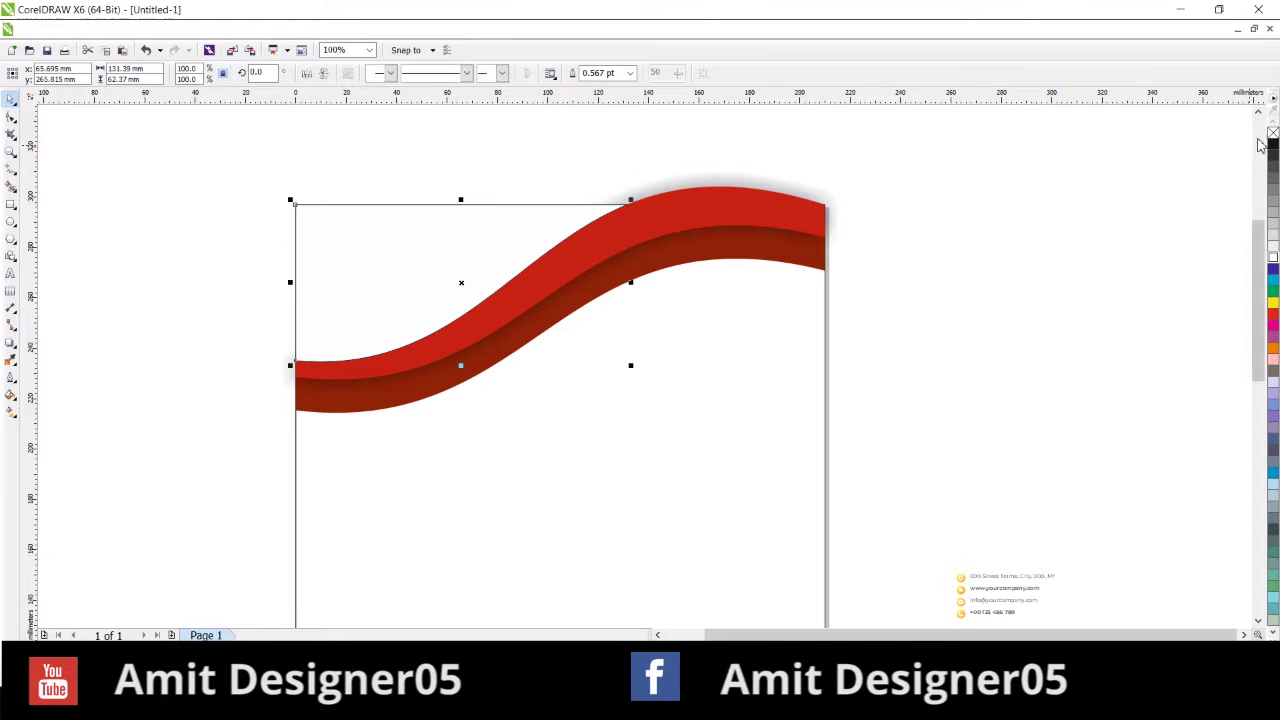
pyautogui.click(678, 330)
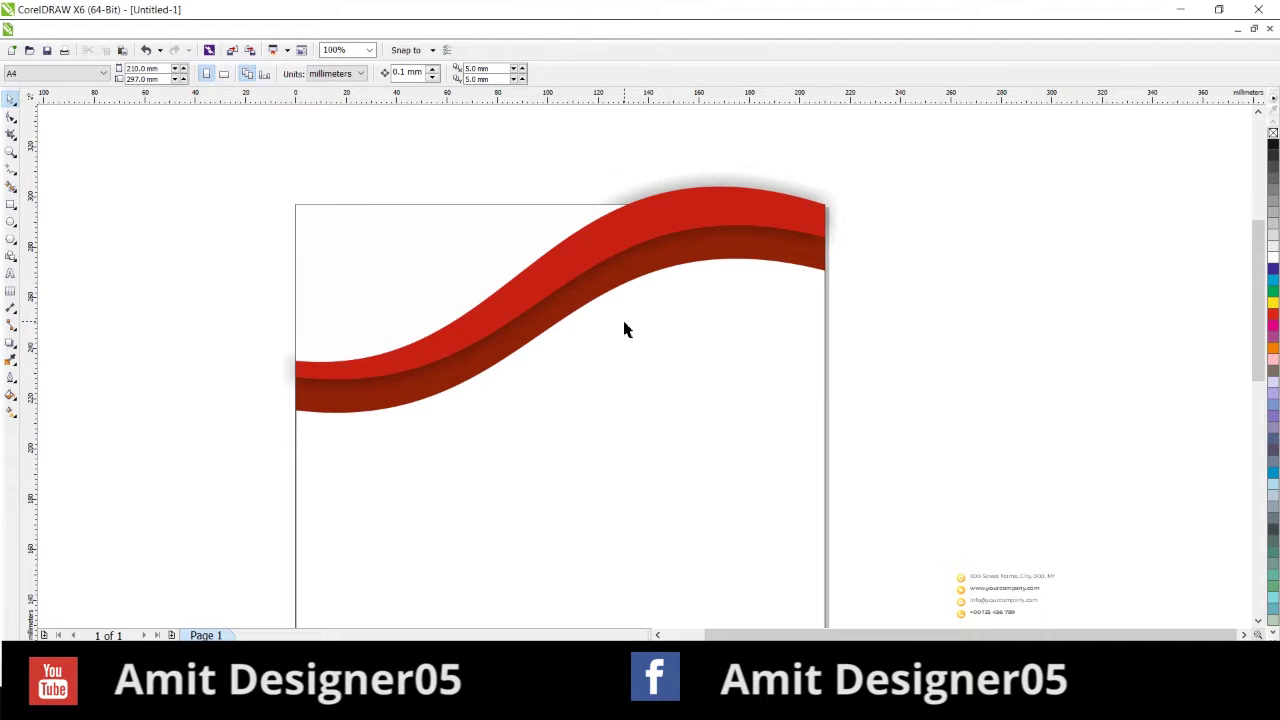
pyautogui.click(429, 262)
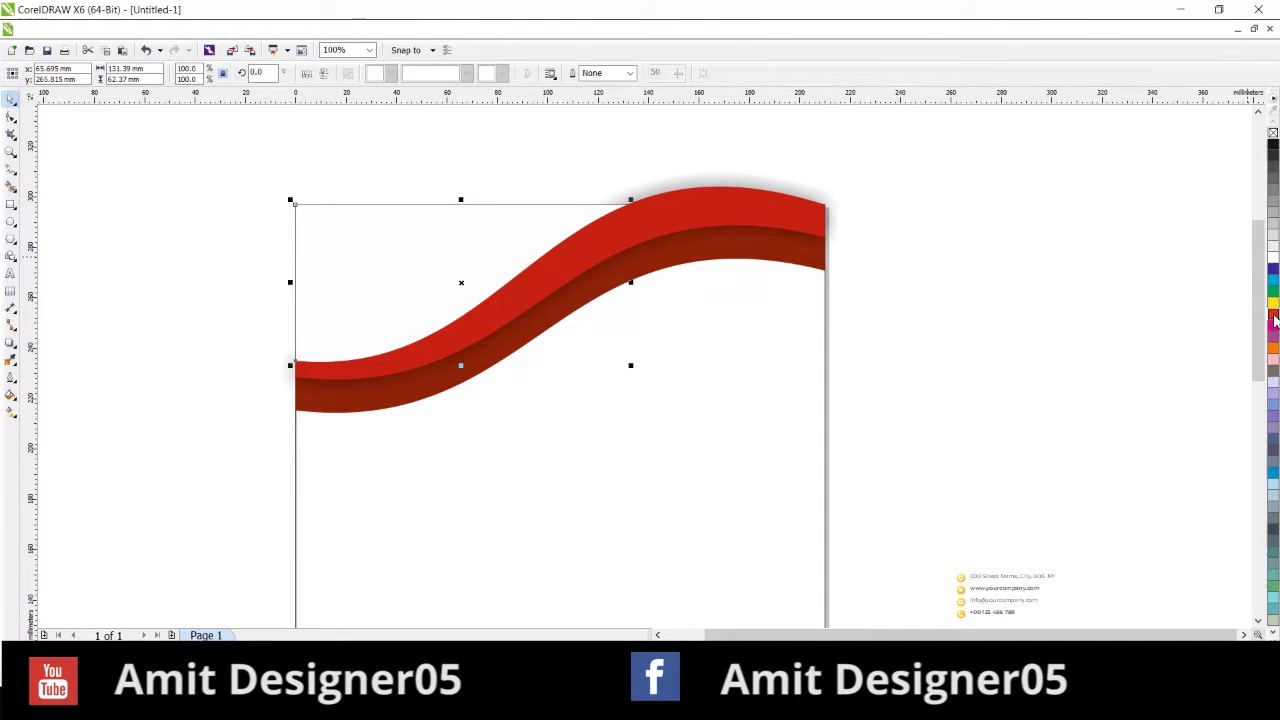
pyautogui.moveTo(1274, 272); pyautogui.dragTo(1266, 313)
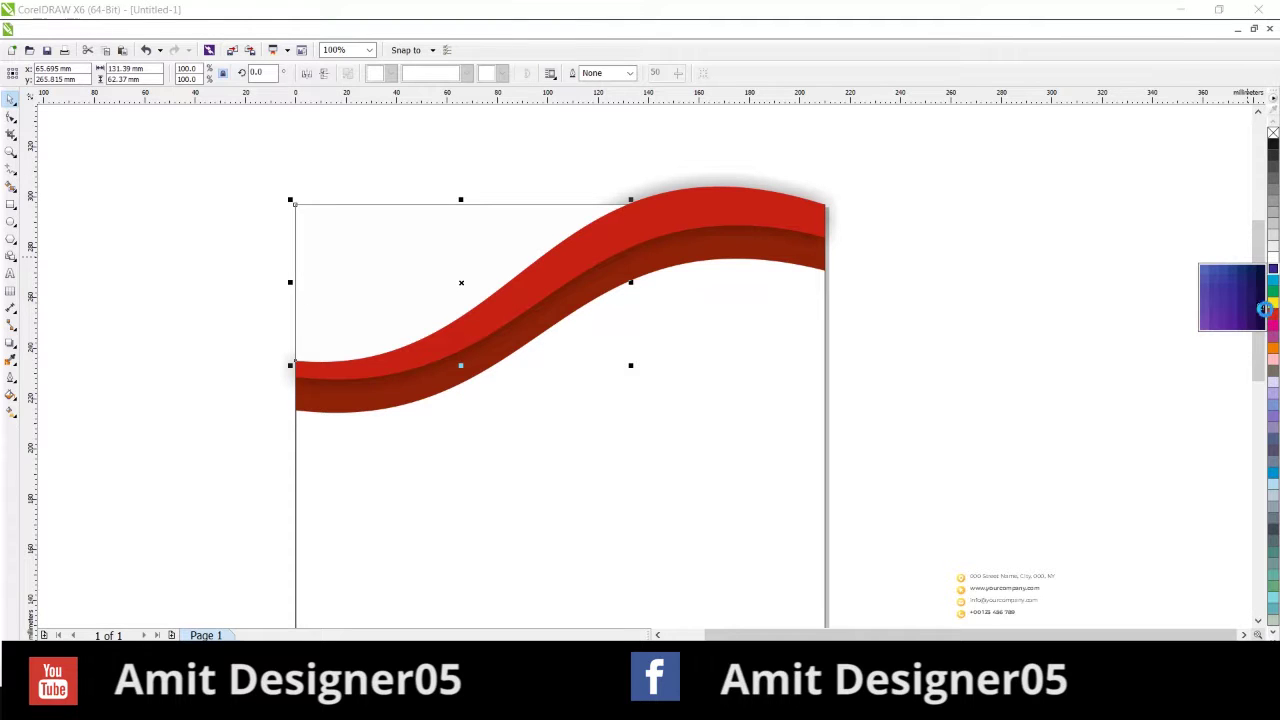
pyautogui.click(1264, 310)
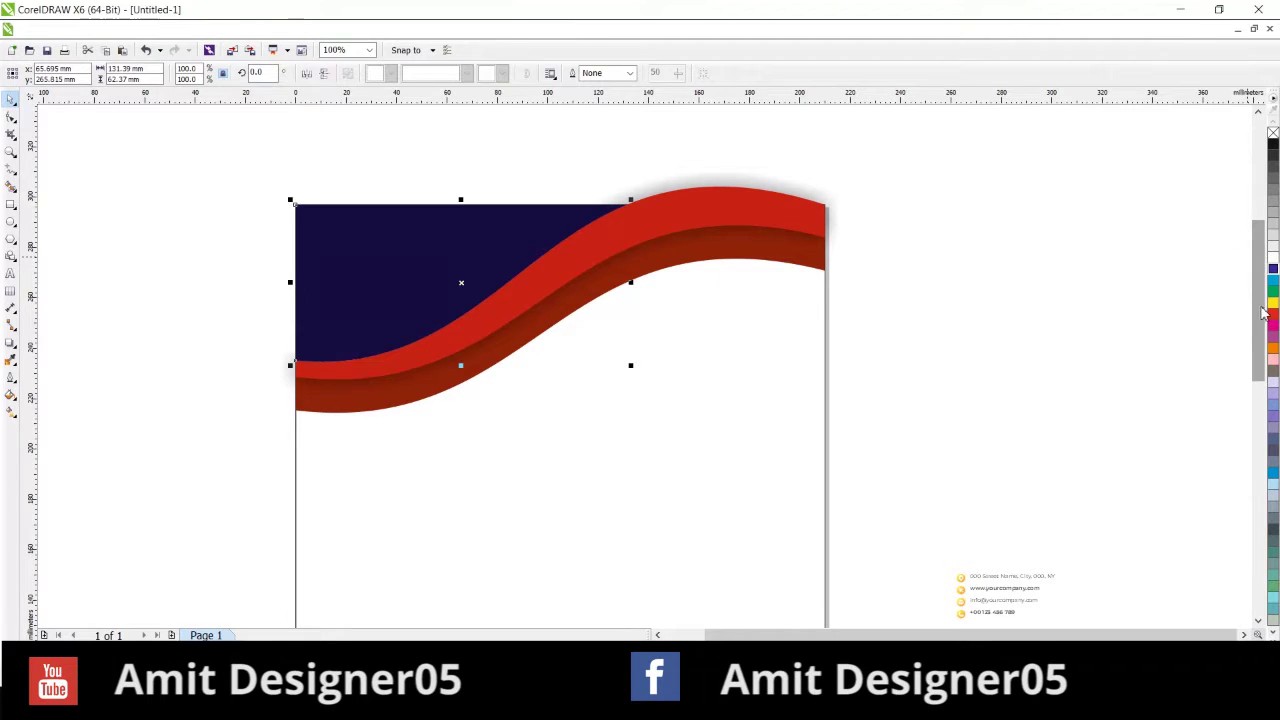
pyautogui.scroll(-1, 911, 311)
pyautogui.click(371, 286)
pyautogui.moveTo(476, 206); pyautogui.dragTo(970, 400)
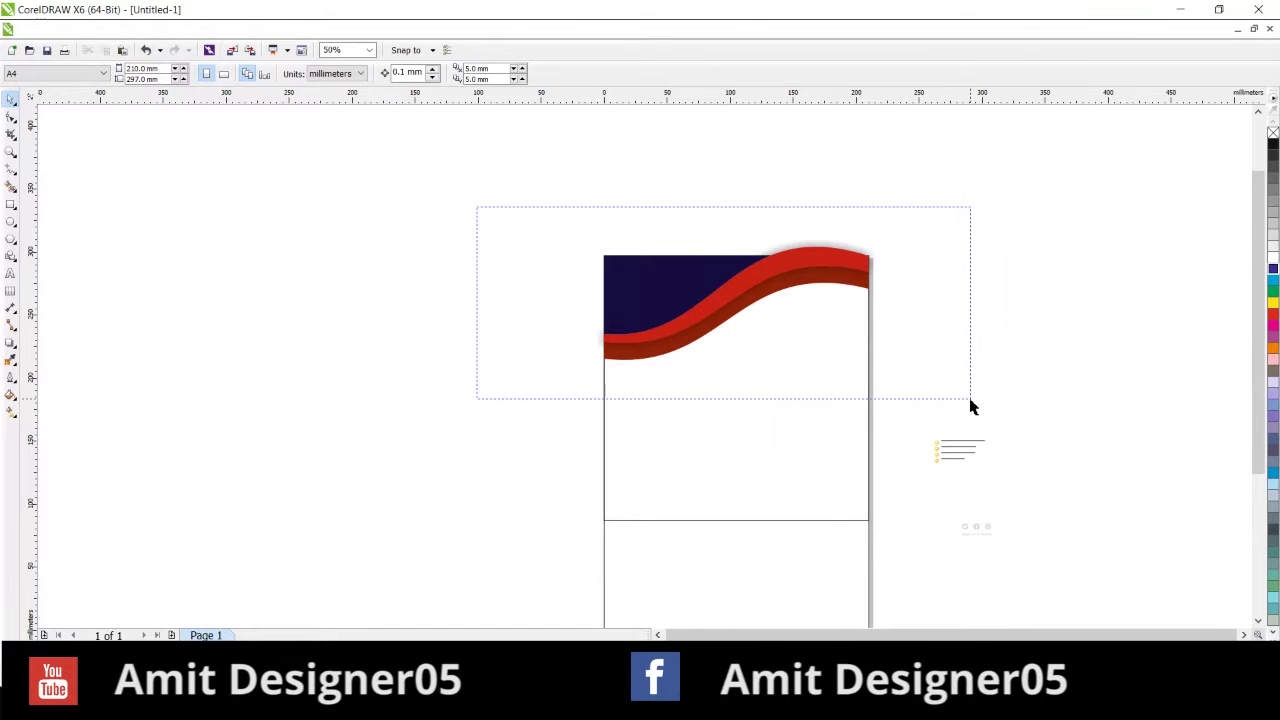
# PowerClip the navy and red waves inside the 210 mm square to trim them to the page
pyautogui.rightClick(778, 294)
pyautogui.click(808, 306)
pyautogui.click(743, 391)
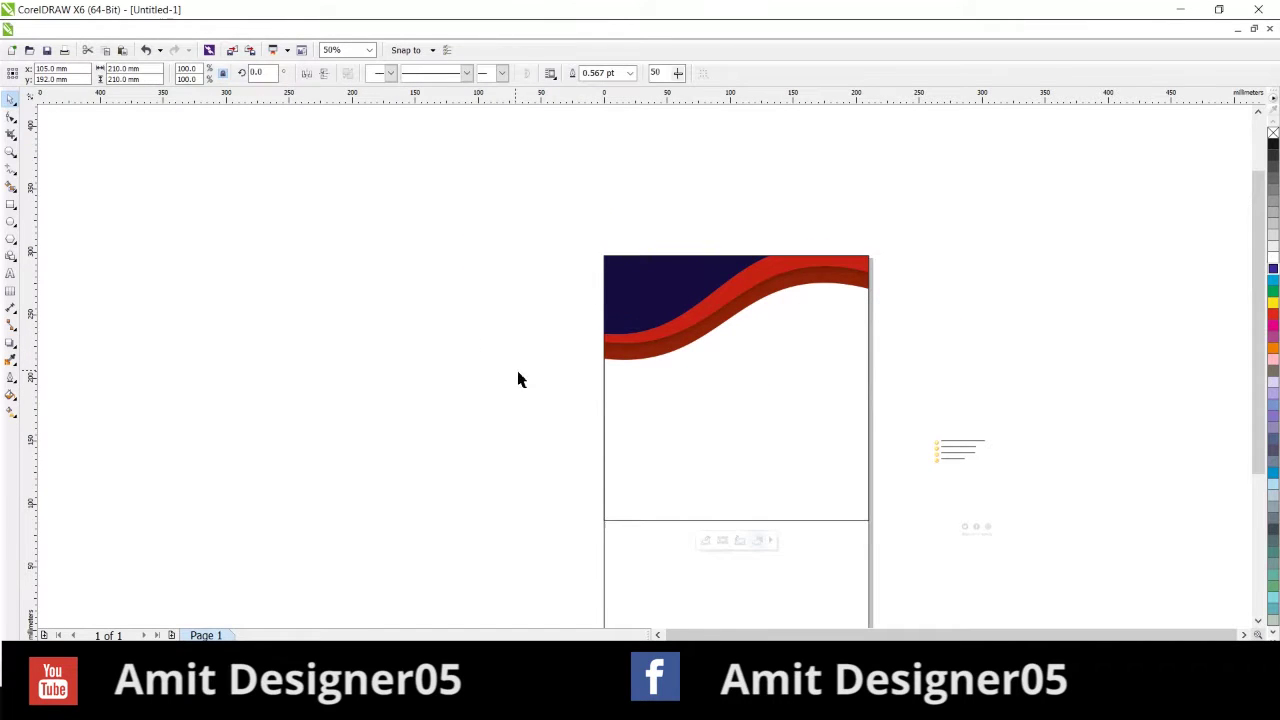
pyautogui.scroll(-1, 566, 365)
pyautogui.click(655, 432)
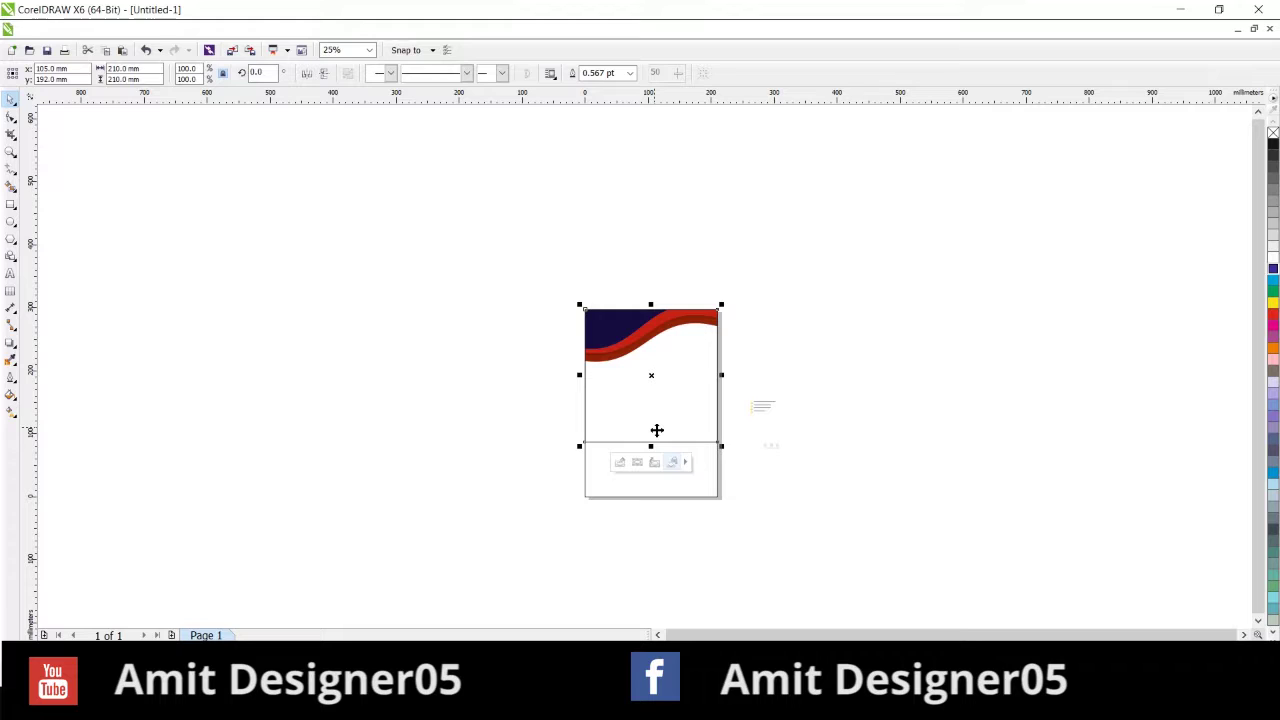
pyautogui.press('F10')
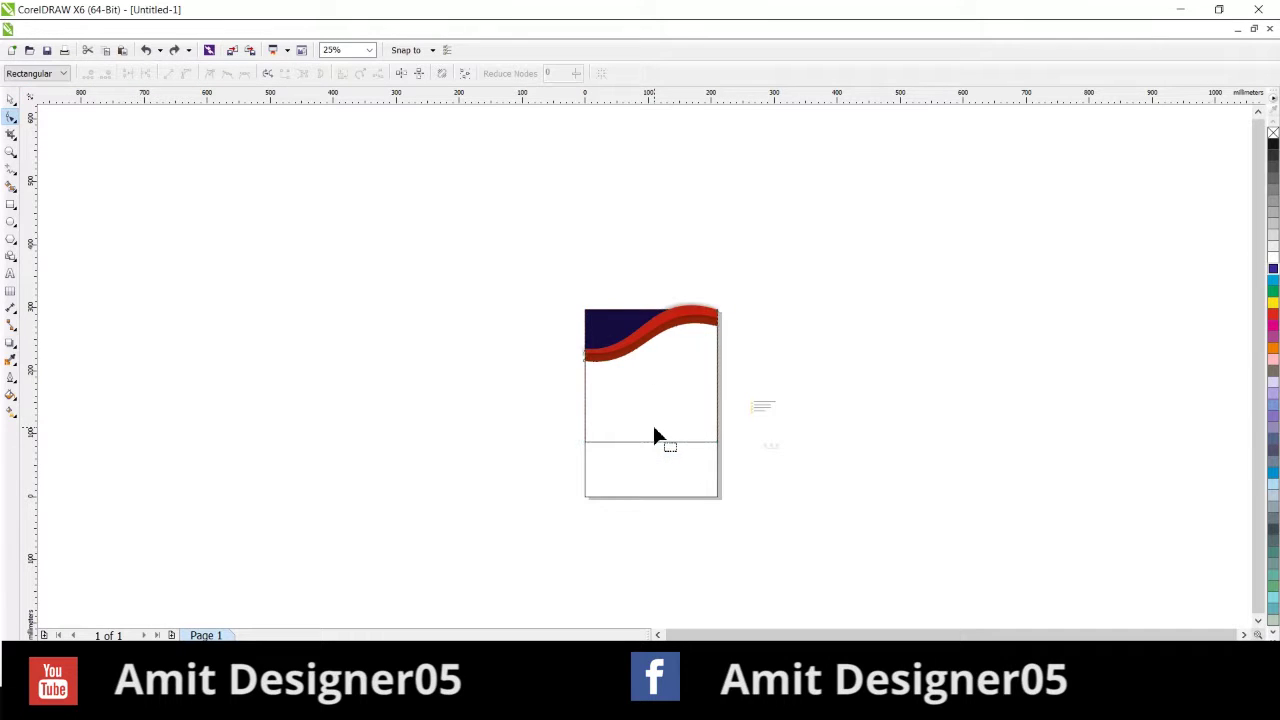
pyautogui.press('Delete')
pyautogui.press('space')
pyautogui.click(641, 429)
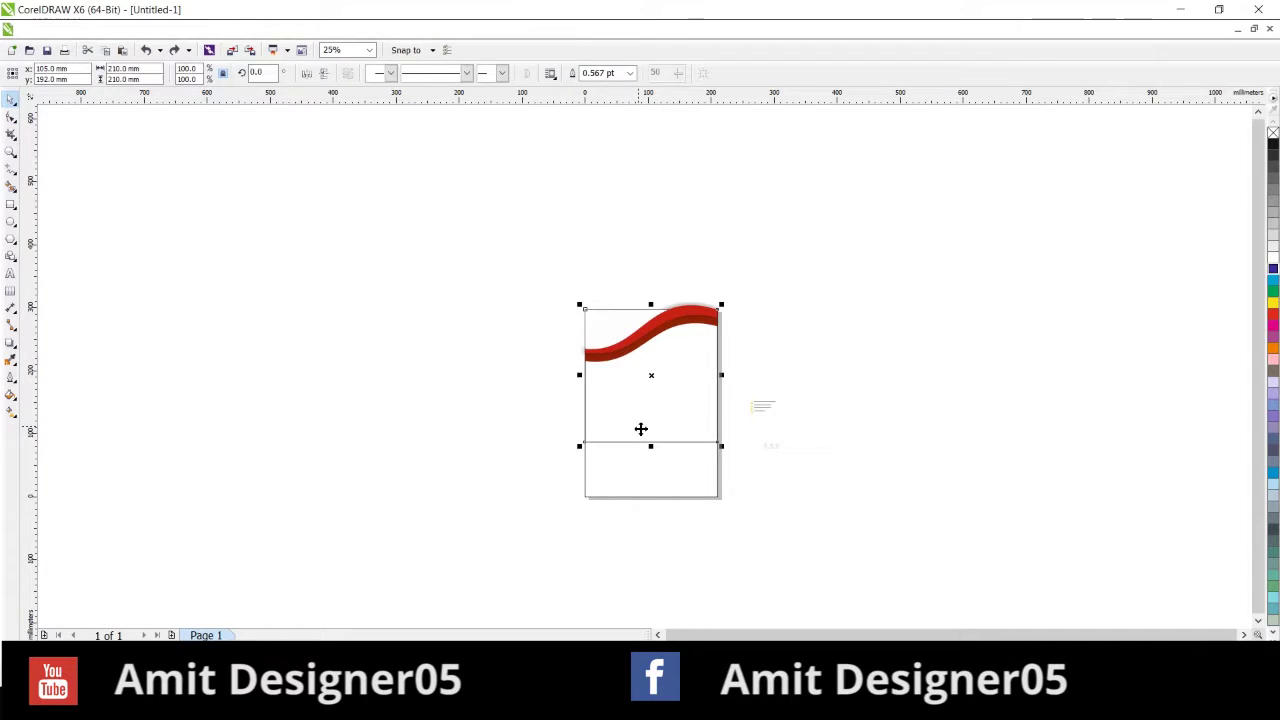
pyautogui.hotkey('ctrl', 'z')
pyautogui.click(677, 423)
pyautogui.click(634, 397)
# Remove the square frame's outline so no line crosses the page
pyautogui.moveTo(548, 295); pyautogui.dragTo(791, 412)
pyautogui.rightClick(677, 317)
pyautogui.click(633, 430)
pyautogui.press('Escape')
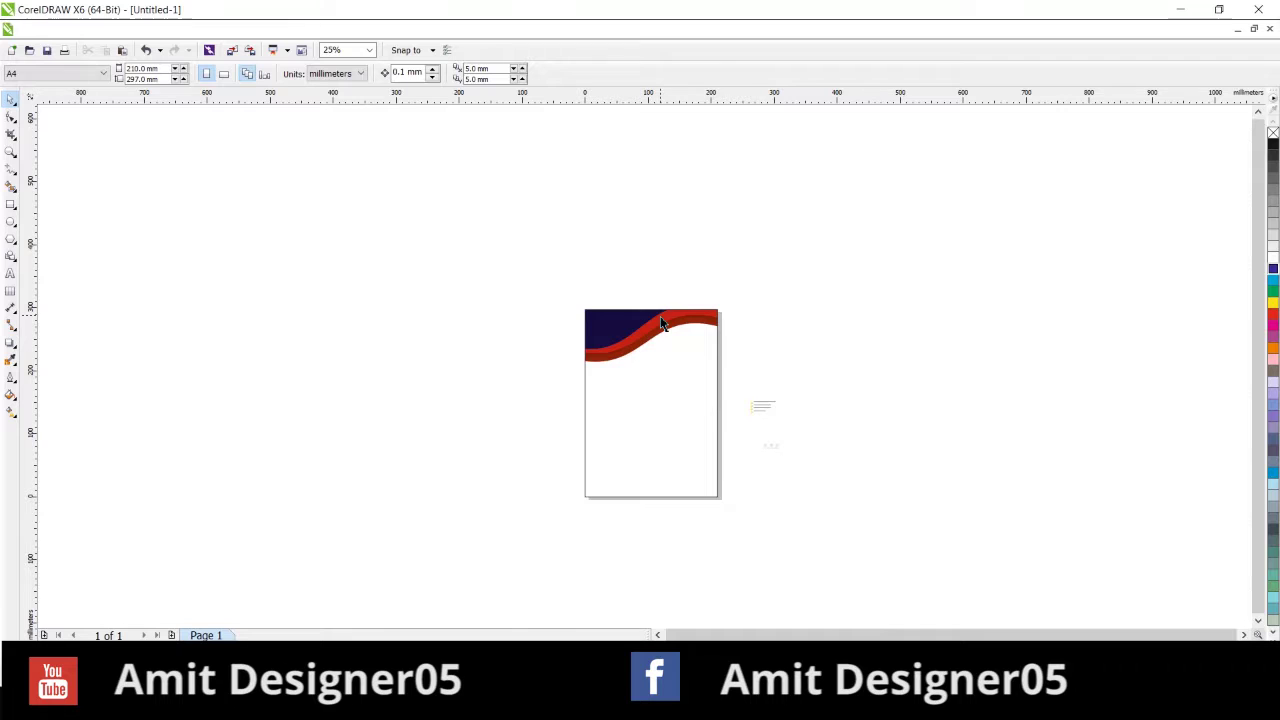
pyautogui.scroll(1, 660, 318)
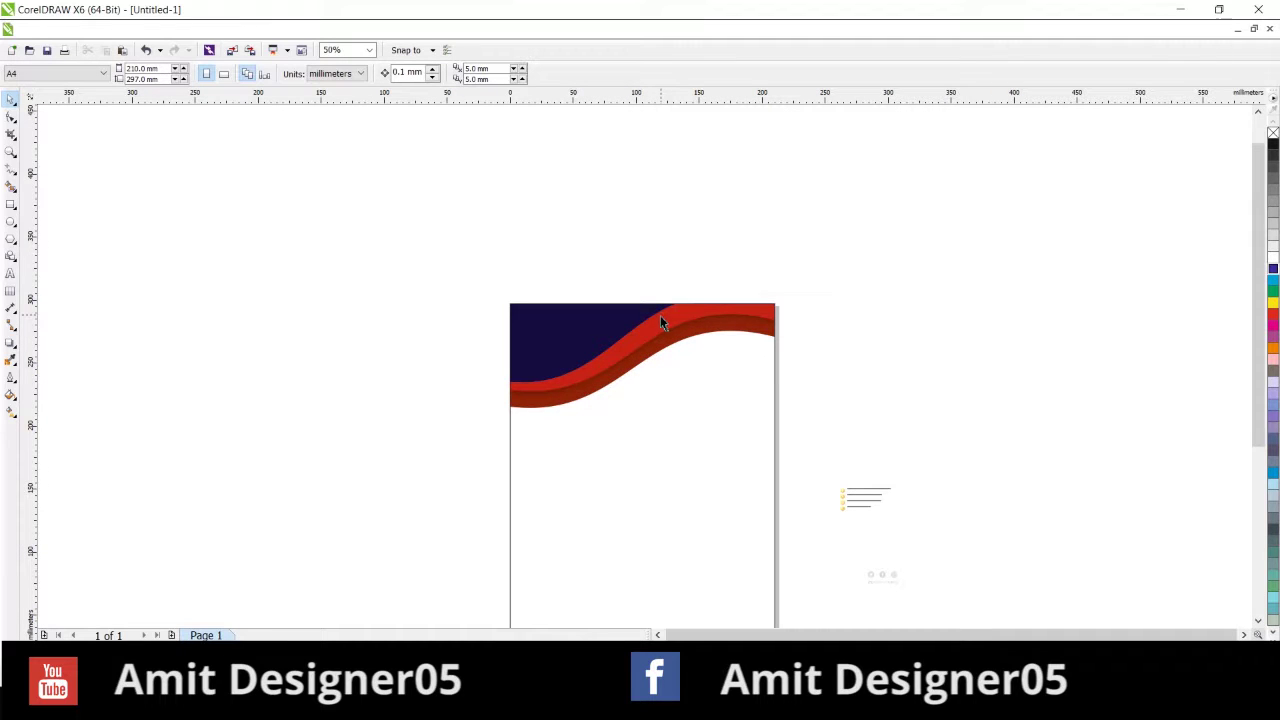
# Save the drawing to the Desktop as Business Flyer.cdr
pyautogui.hotkey('ctrl', 's')
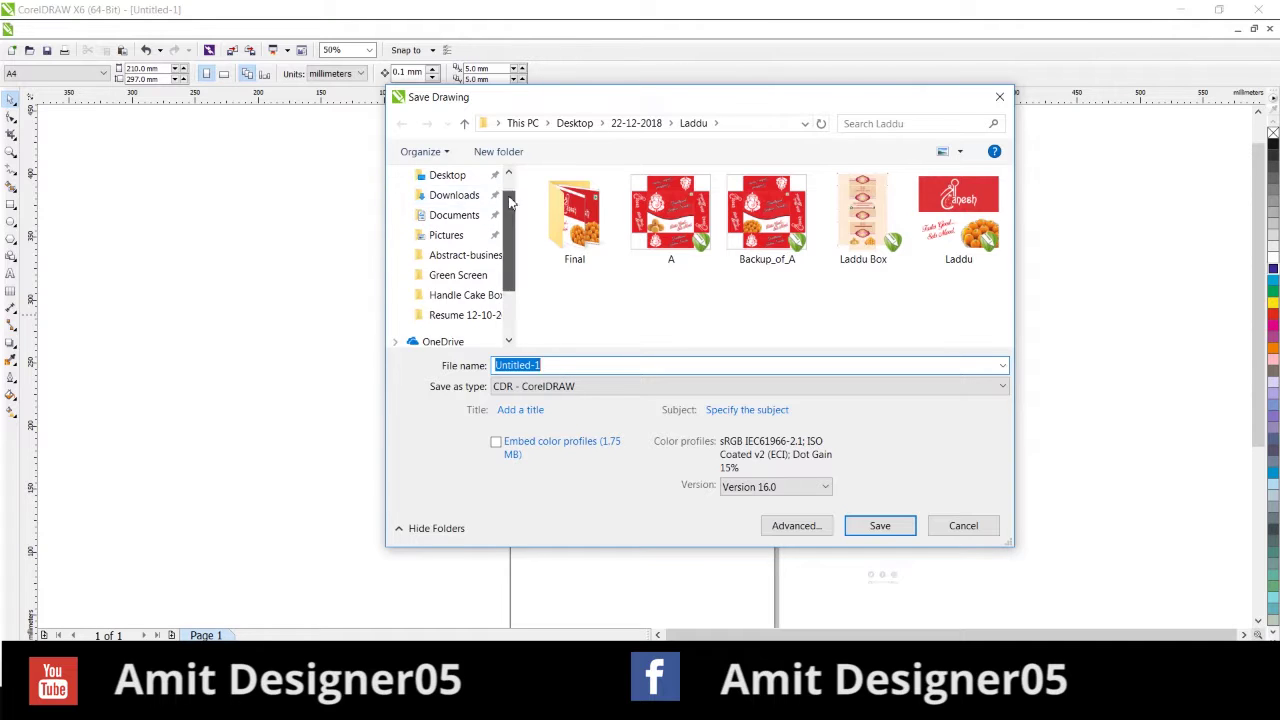
pyautogui.scroll(1, 440, 200)
pyautogui.click(448, 208)
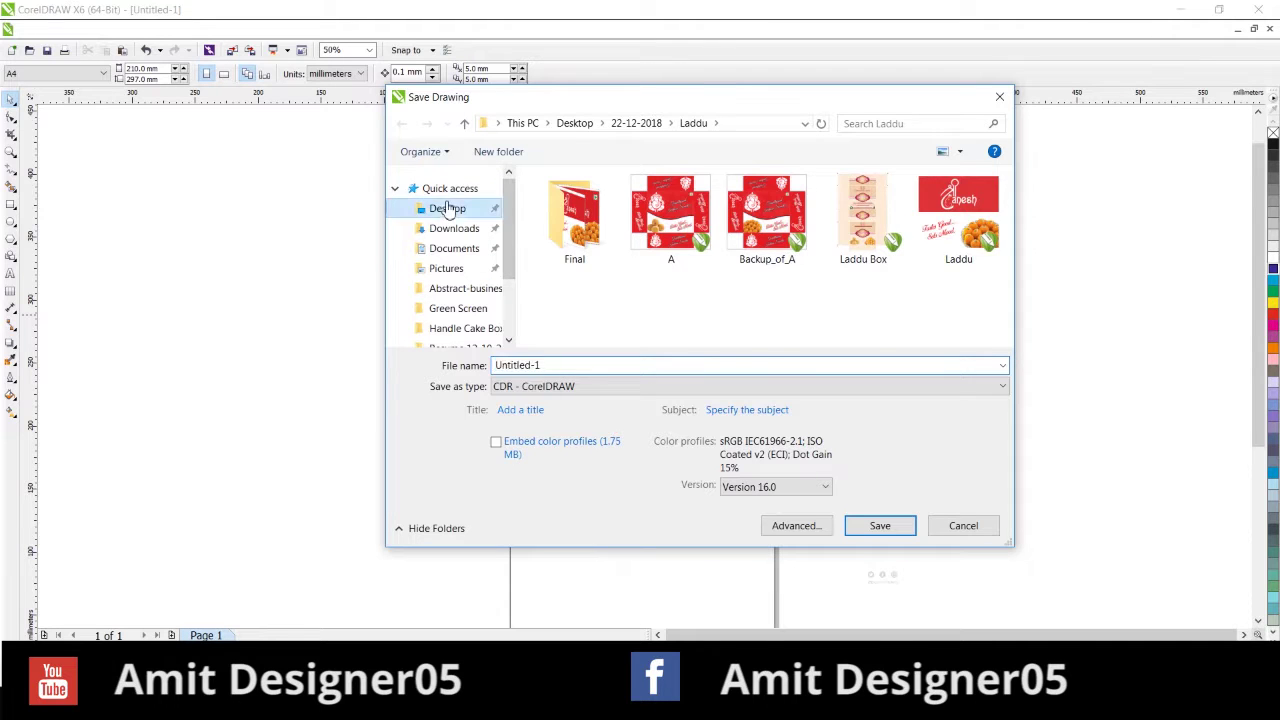
pyautogui.click(556, 366)
pyautogui.write('F')
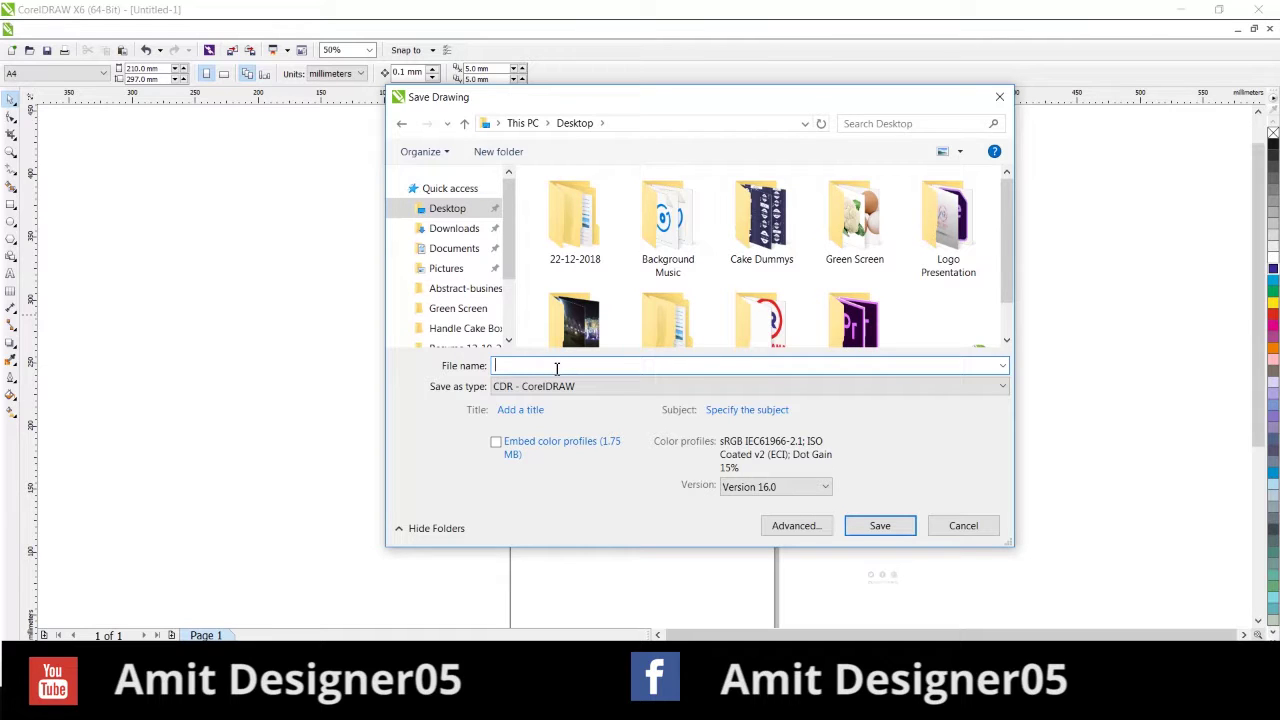
pyautogui.write('Business Flye')
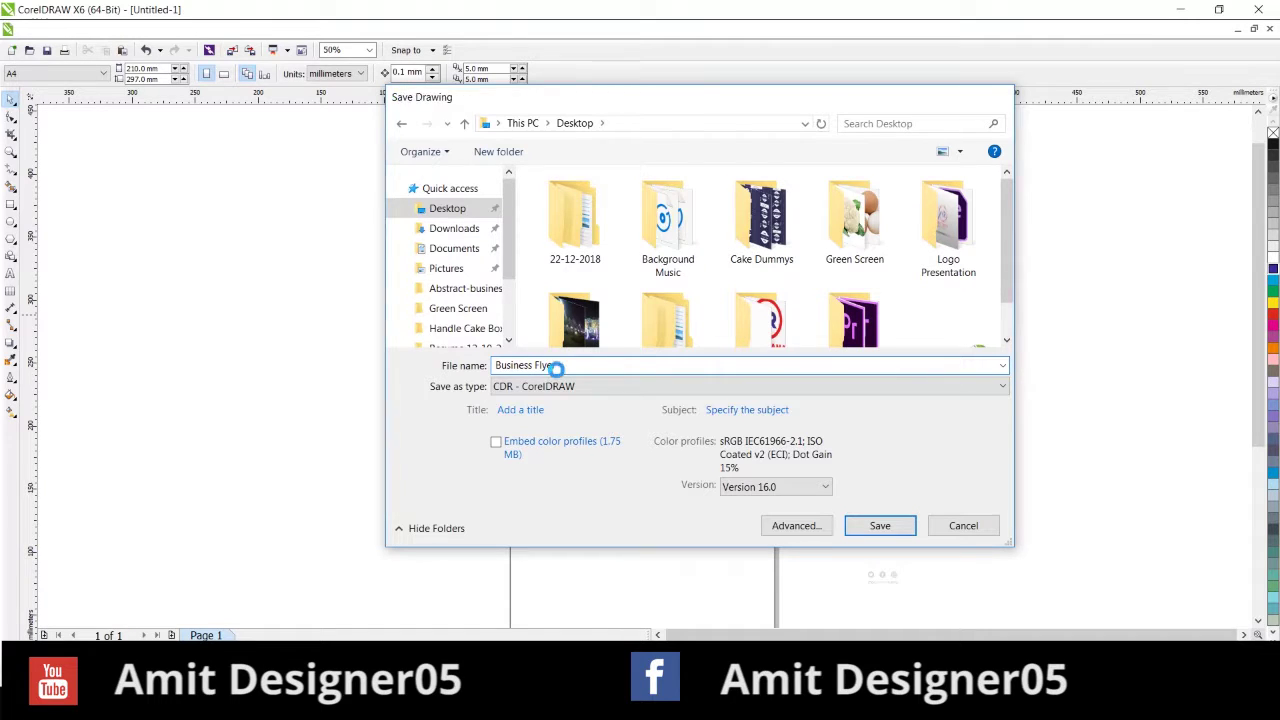
pyautogui.press('Return')
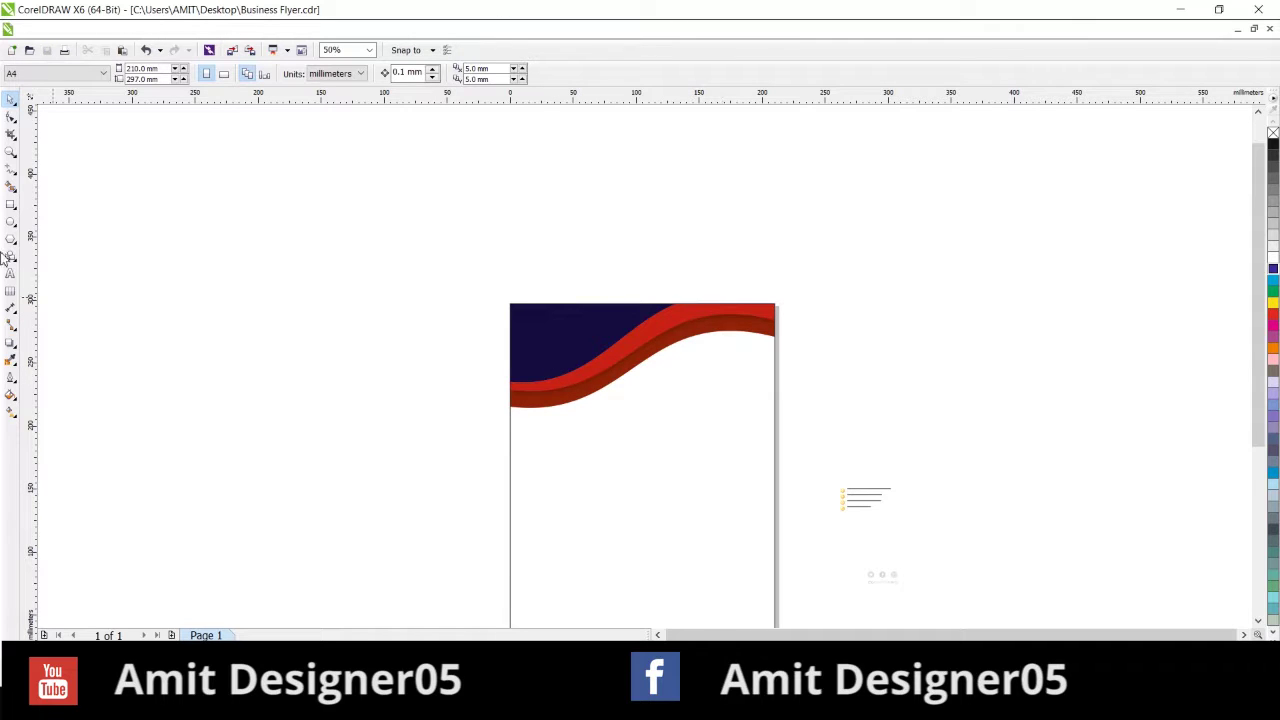
# Draw a large circle over the page's top-right edge and fill it white
pyautogui.click(11, 220)
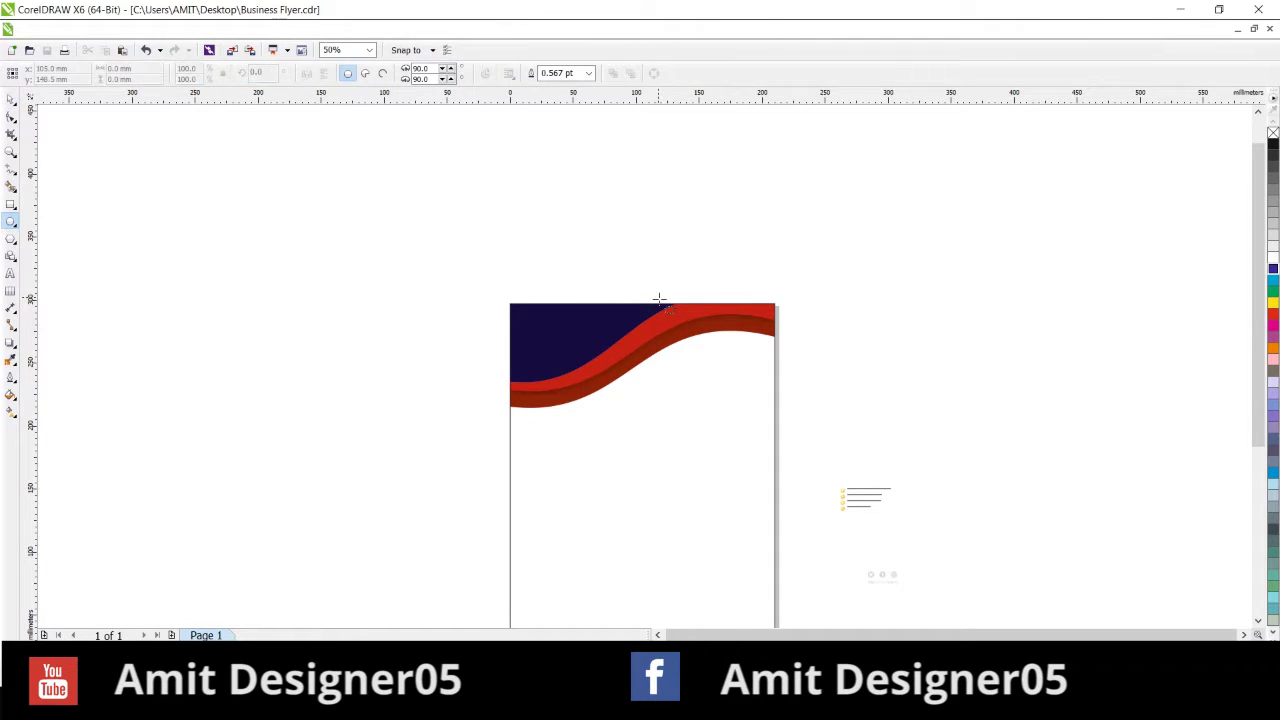
pyautogui.moveTo(650, 325); pyautogui.dragTo(840, 446)
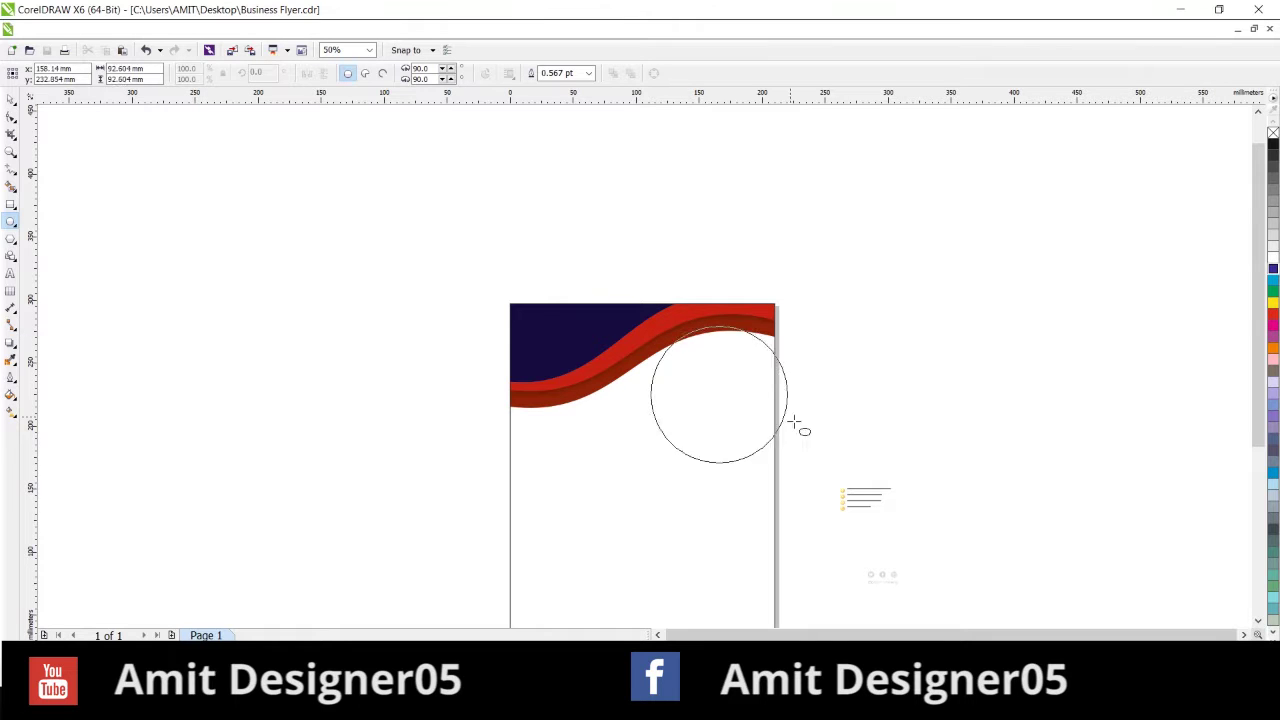
pyautogui.press('space')
pyautogui.scroll(2, 731, 358)
pyautogui.moveTo(731, 358); pyautogui.dragTo(682, 307)
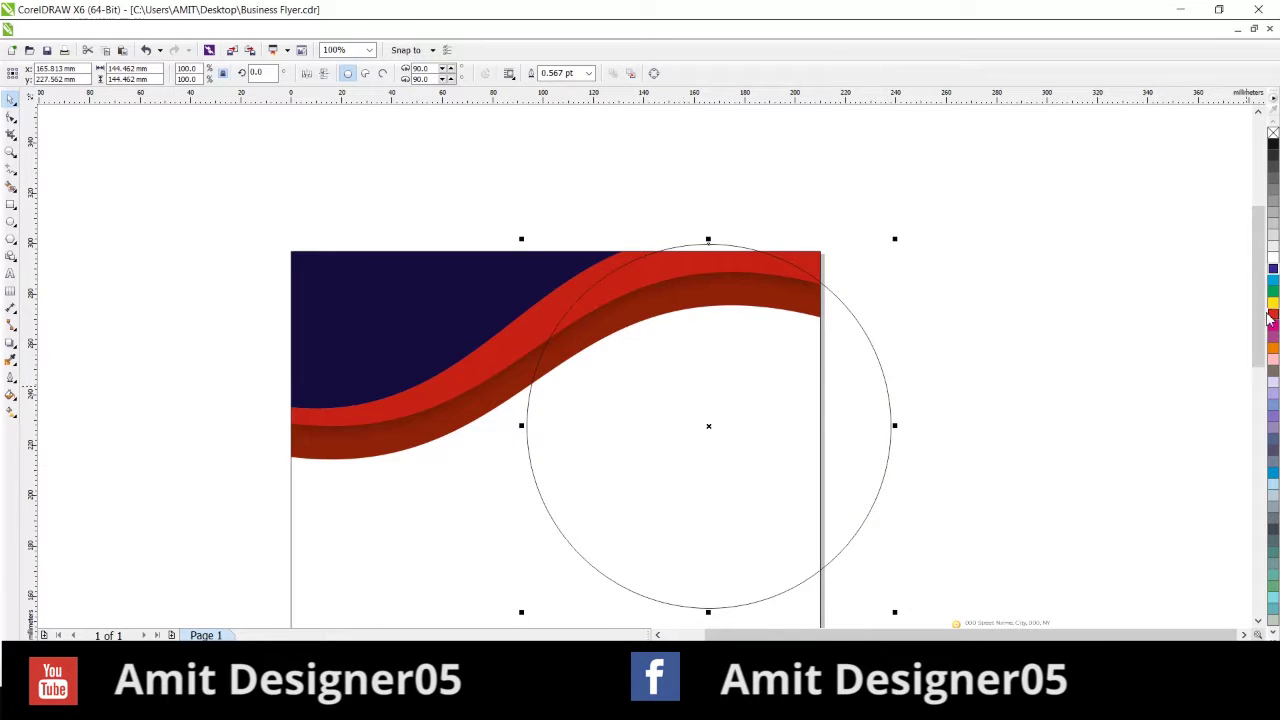
pyautogui.moveTo(1273, 270); pyautogui.dragTo(776, 371)
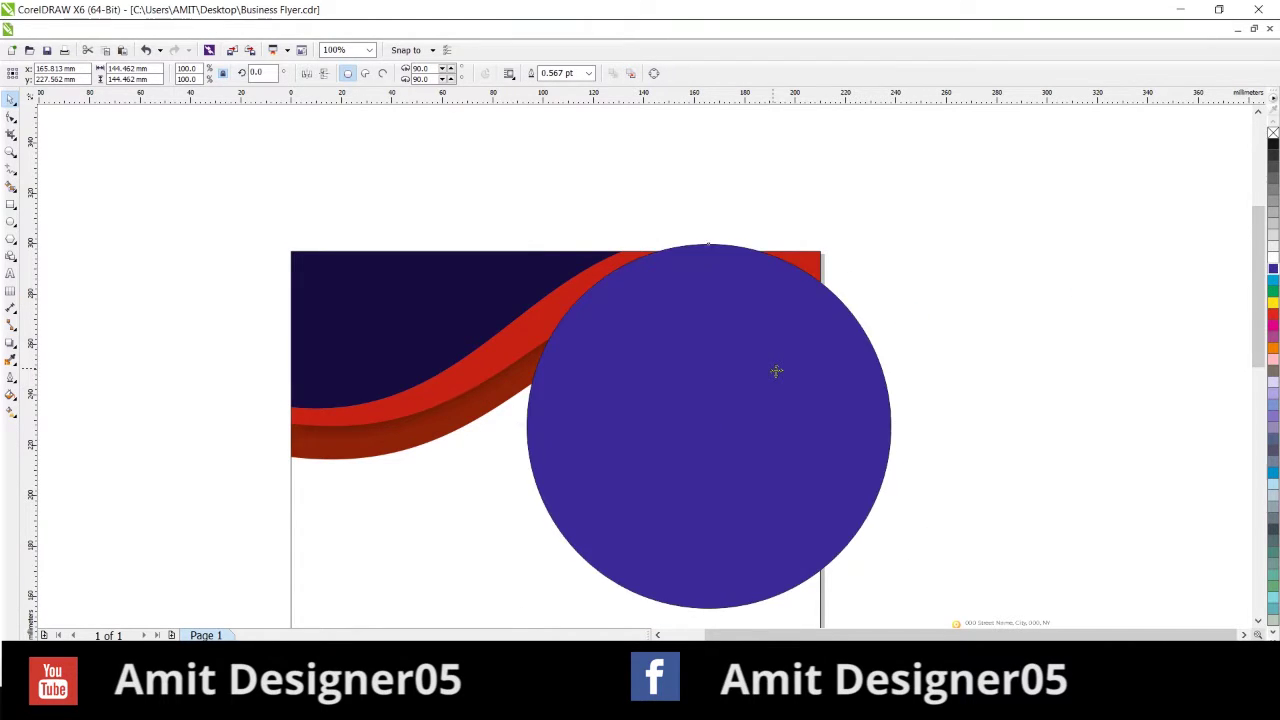
pyautogui.click(1273, 258)
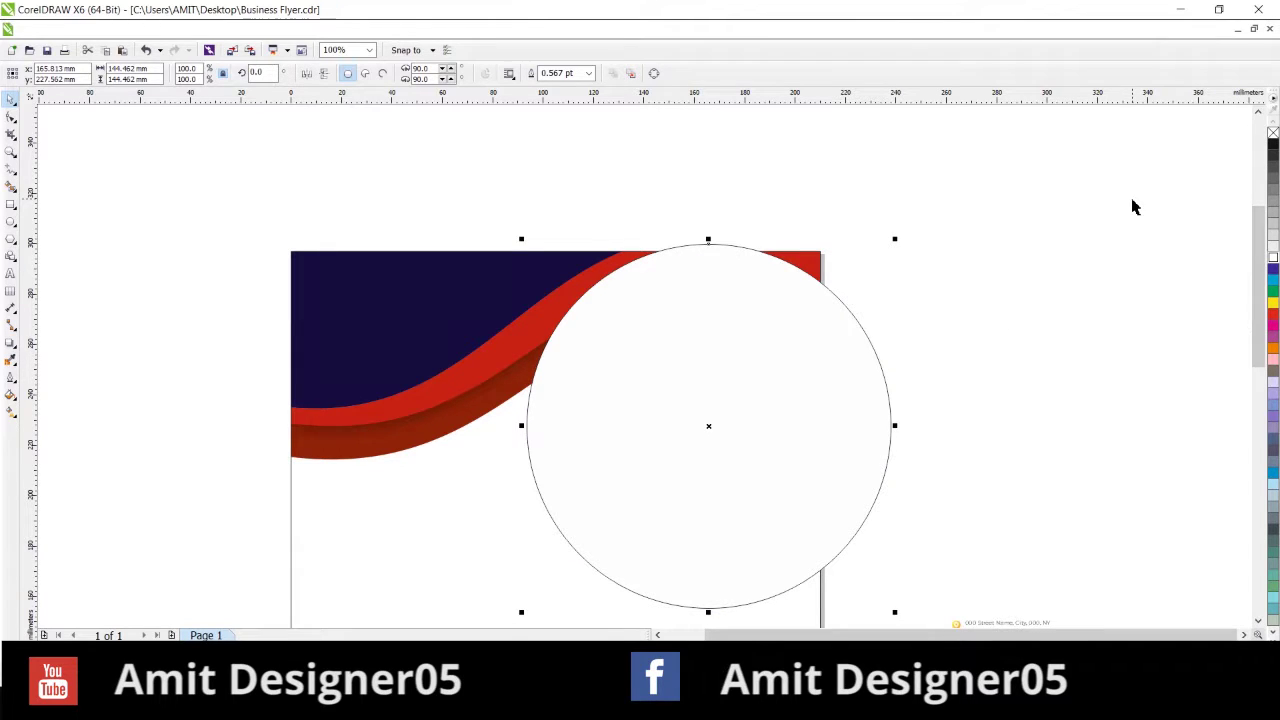
# Enlarge the circle slightly and duplicate it into a concentric ring
pyautogui.moveTo(898, 241); pyautogui.dragTo(913, 230)
pyautogui.hotkey('ctrl', 'pagedown')
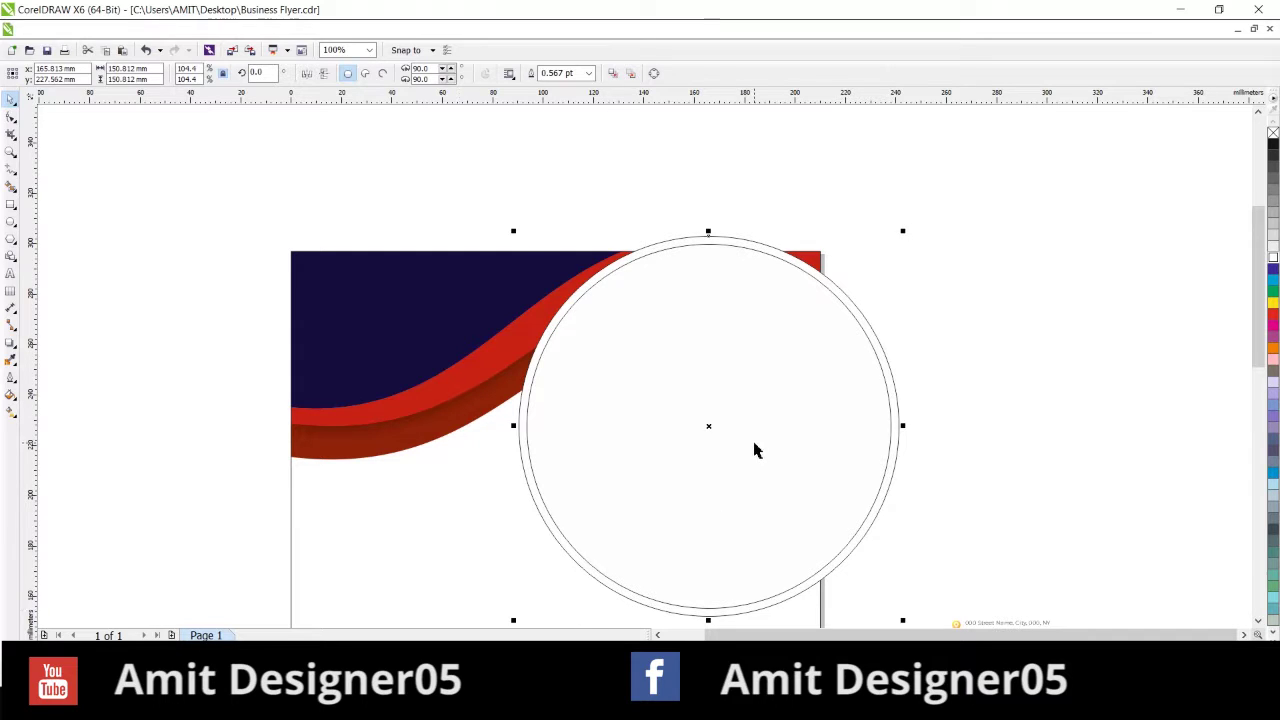
pyautogui.hotkey('ctrl', 'i')
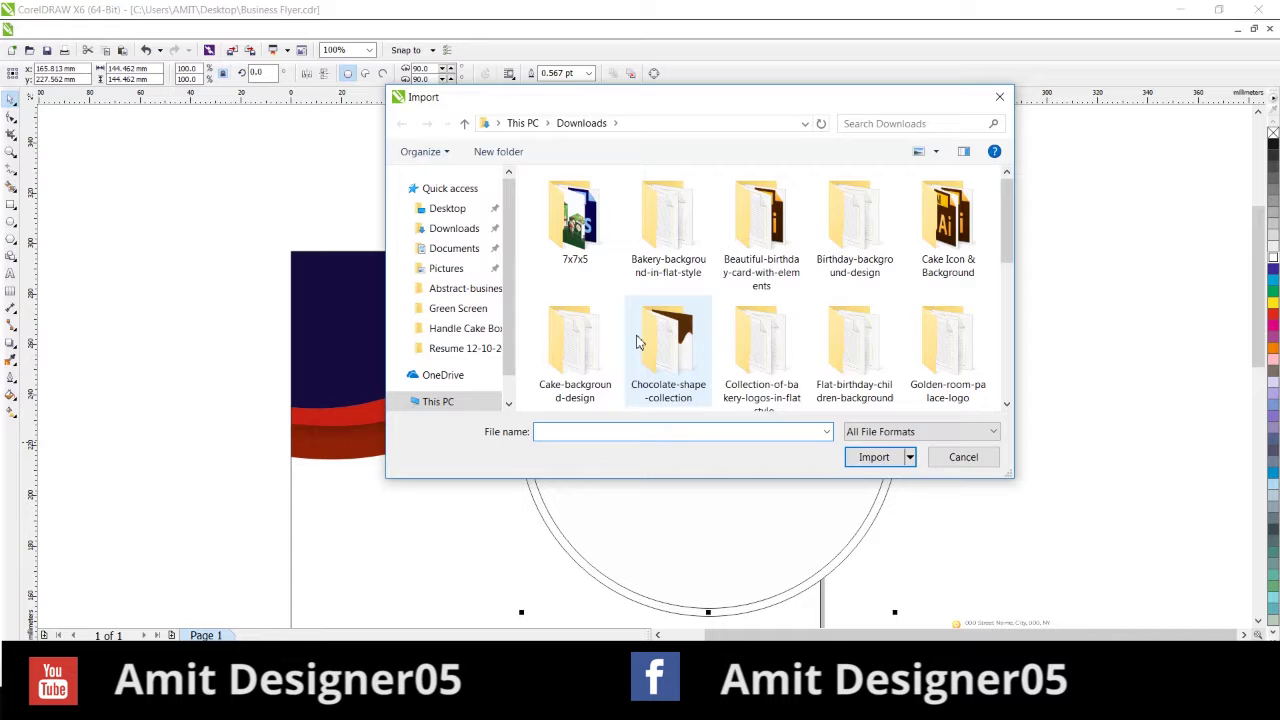
# Browse the Import window to Desktop > New folder > Abstract-business-flyer-with-yellow-waves
pyautogui.click(424, 211)
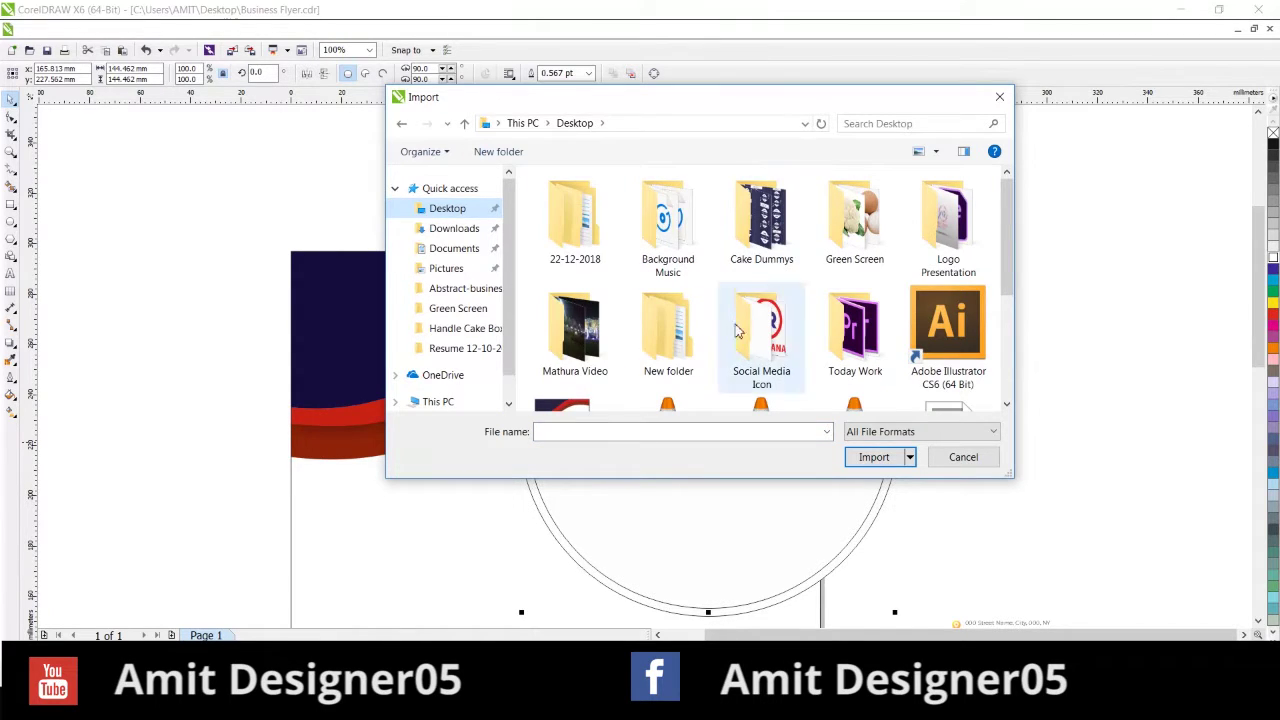
pyautogui.doubleClick(668, 325)
pyautogui.doubleClick(573, 215)
pyautogui.scroll(-2, 783, 276)
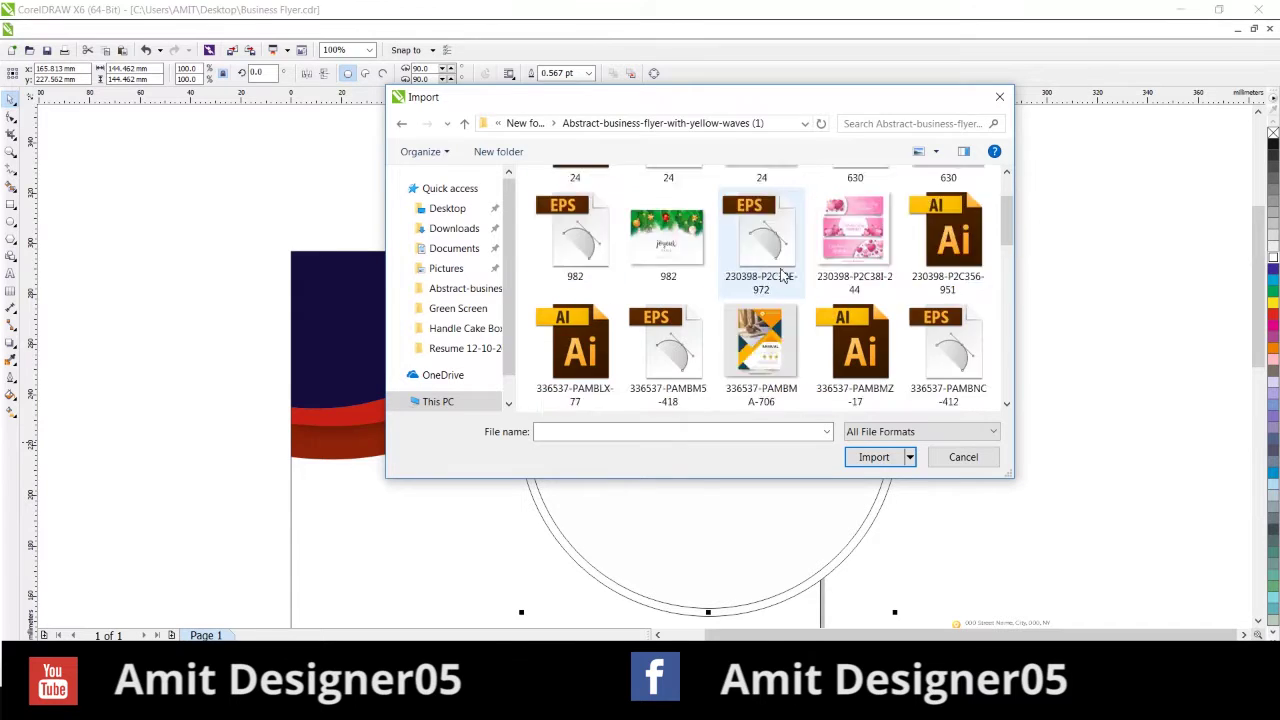
pyautogui.scroll(-2, 783, 276)
pyautogui.scroll(-3, 783, 270)
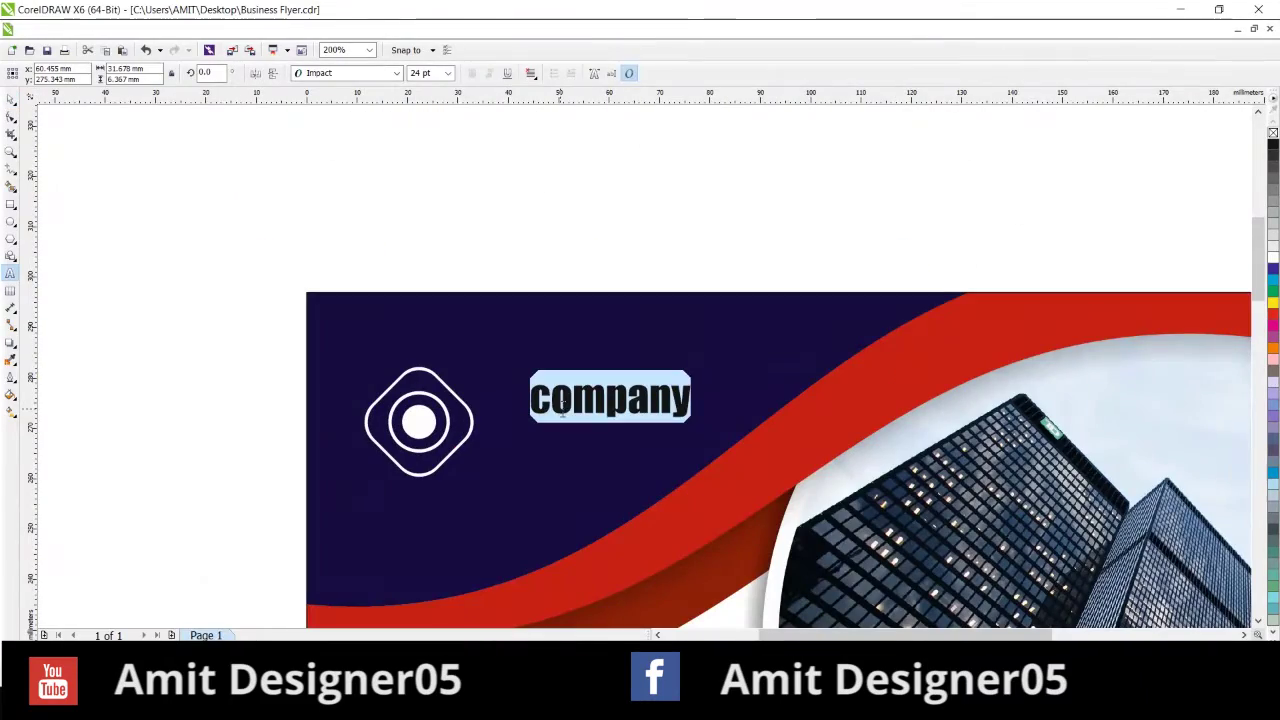
# Change the company text to uppercase COMPANY, enlarge it beside the logo and widen its letter spacing
pyautogui.hotkey('shift', 'F3')
pyautogui.click(580, 338)
pyautogui.click(577, 400)
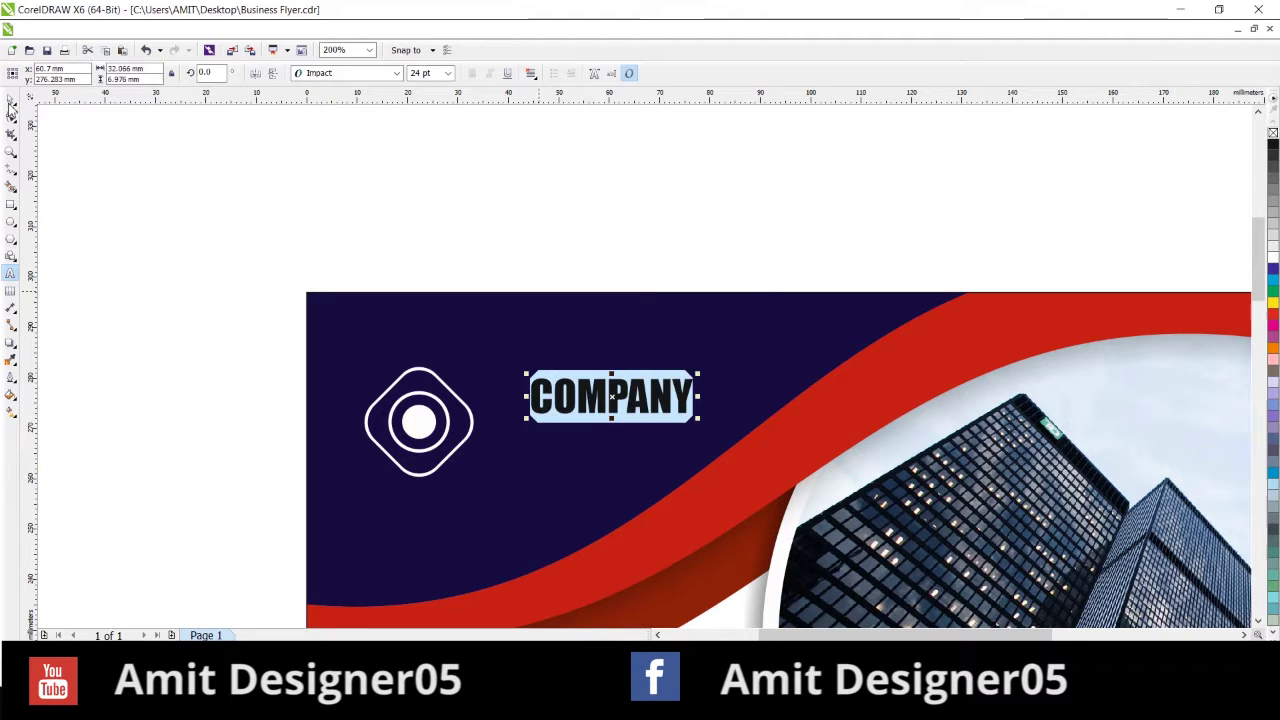
pyautogui.click(10, 100)
pyautogui.moveTo(606, 404); pyautogui.dragTo(569, 431)
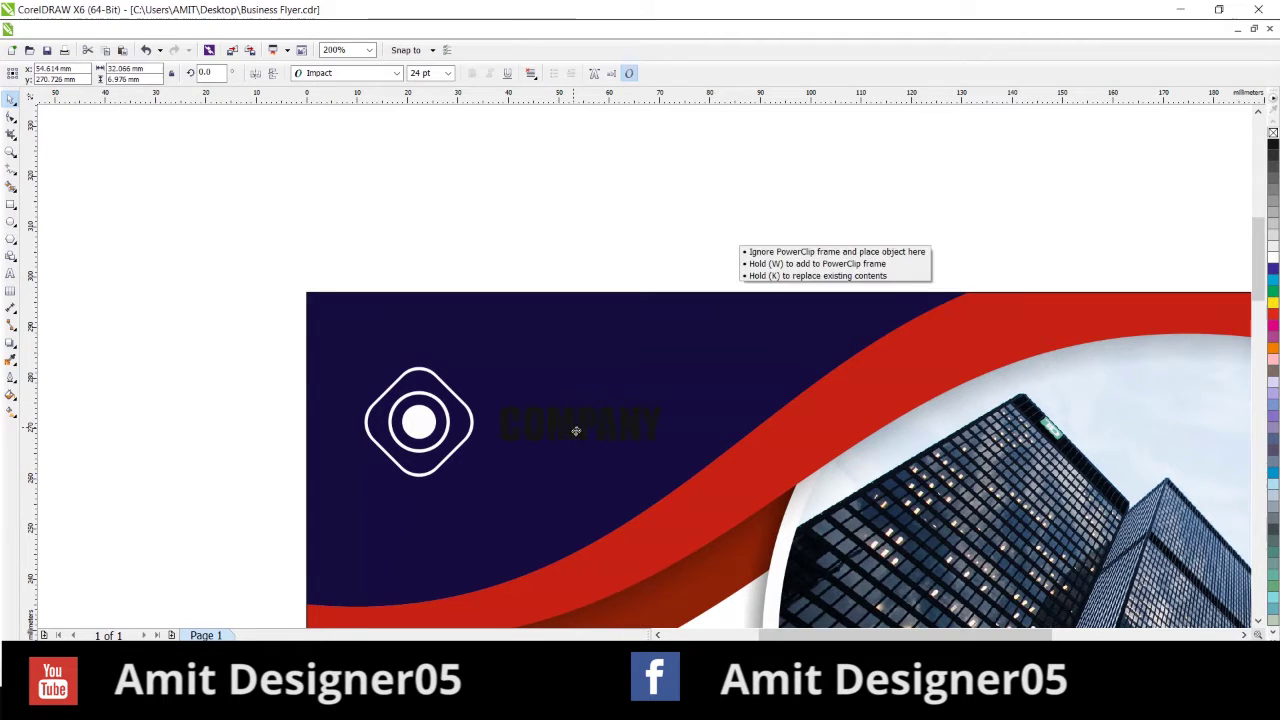
pyautogui.moveTo(661, 403); pyautogui.dragTo(850, 318)
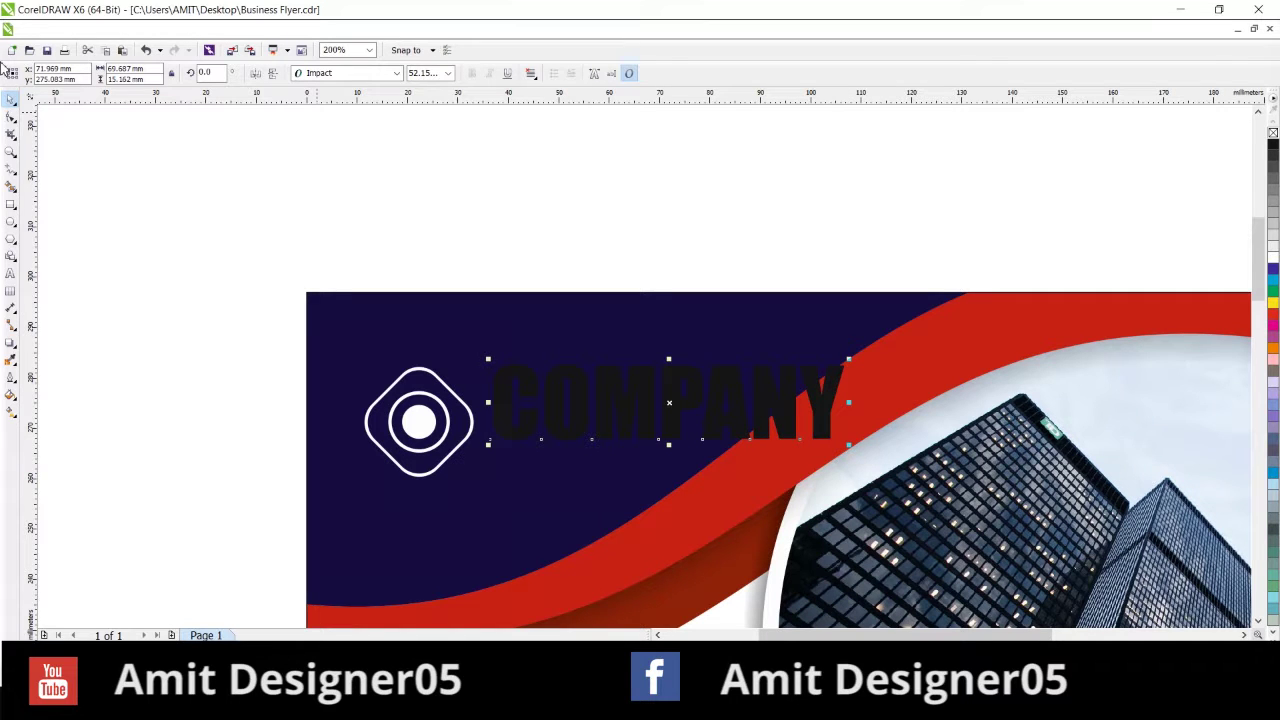
pyautogui.click(10, 116)
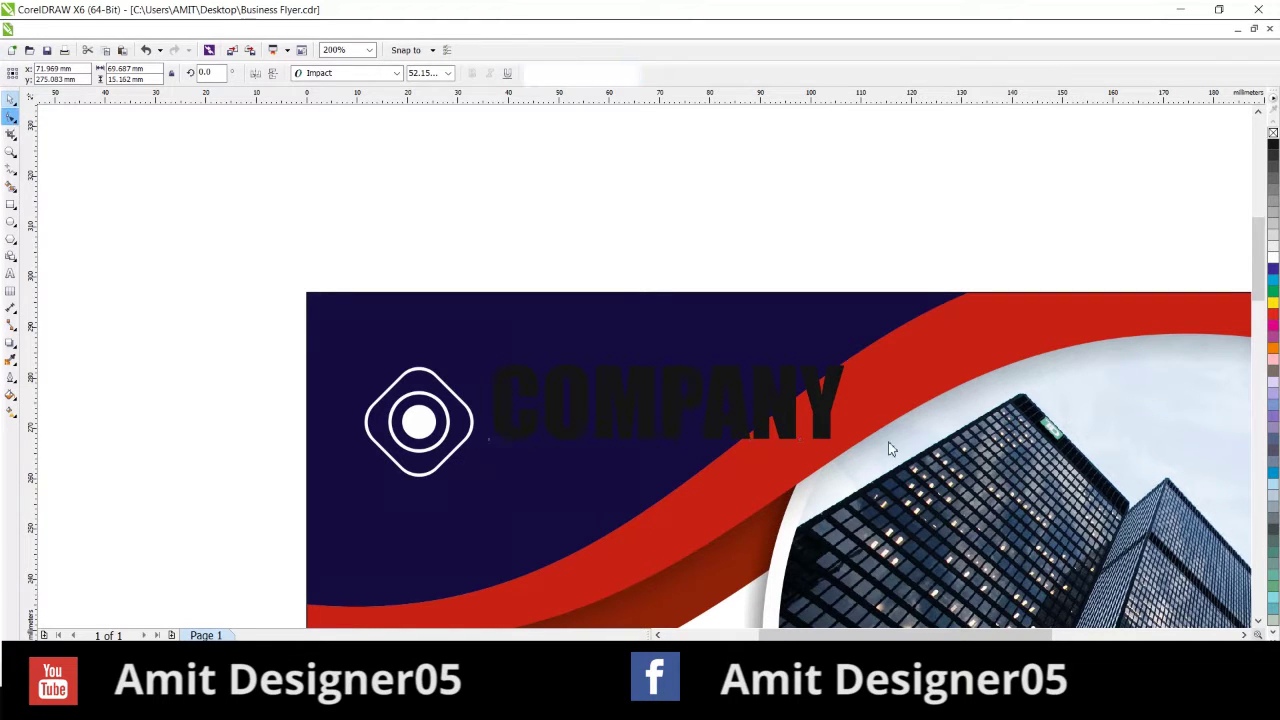
pyautogui.click(820, 445)
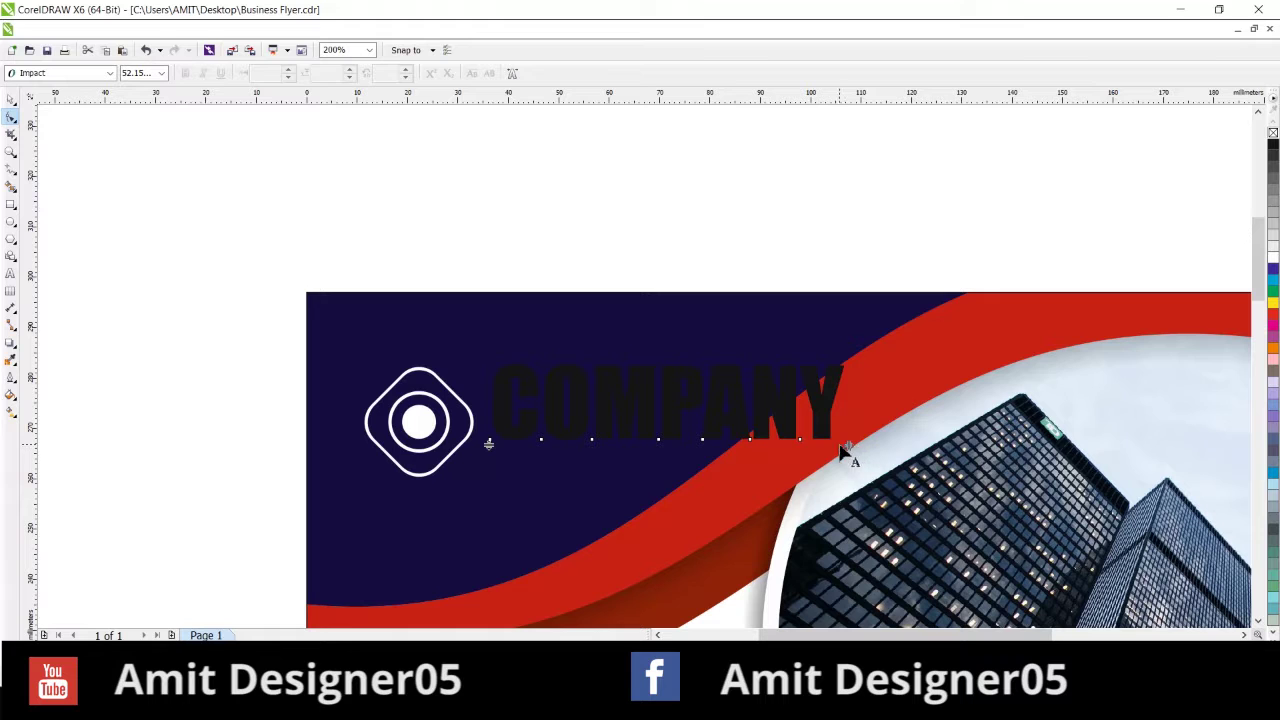
pyautogui.moveTo(848, 446); pyautogui.dragTo(871, 443)
# Center COMPANY vertically with the logo, then scale both down and move them toward the top-left
pyautogui.click(11, 99)
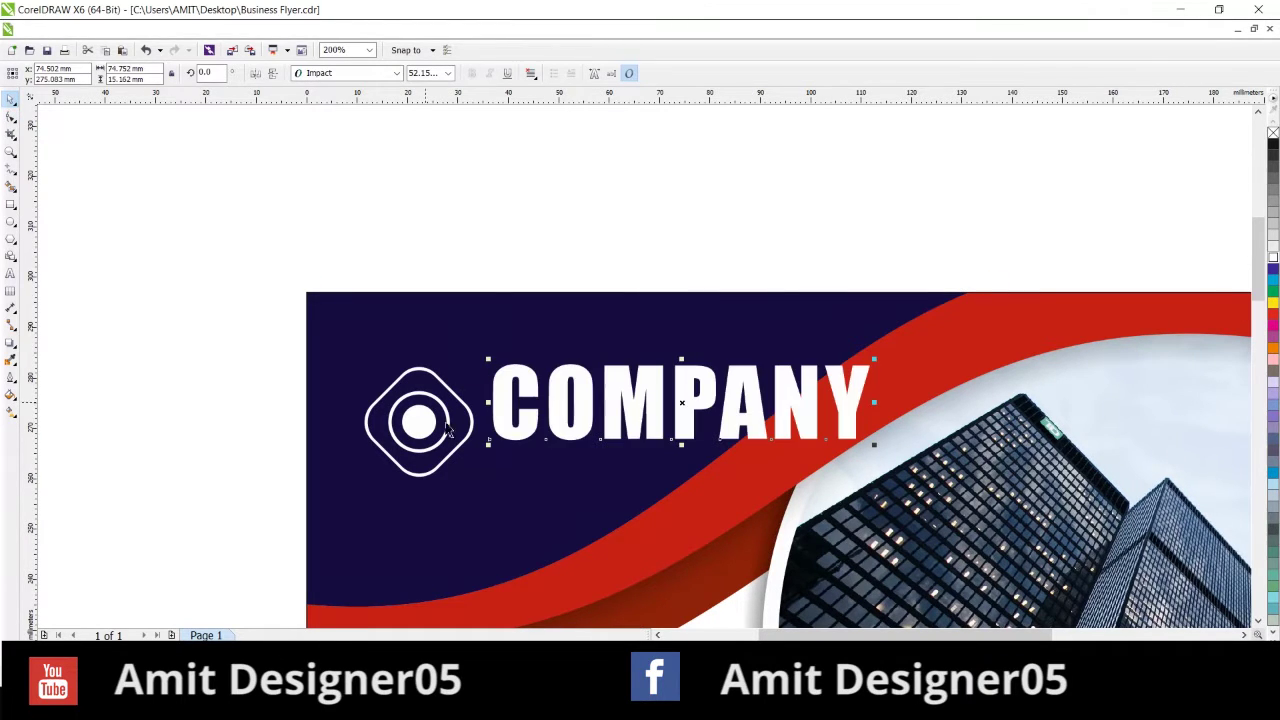
pyautogui.keyDown('shift'); pyautogui.click(448, 420); pyautogui.keyUp('shift')
pyautogui.press('e')
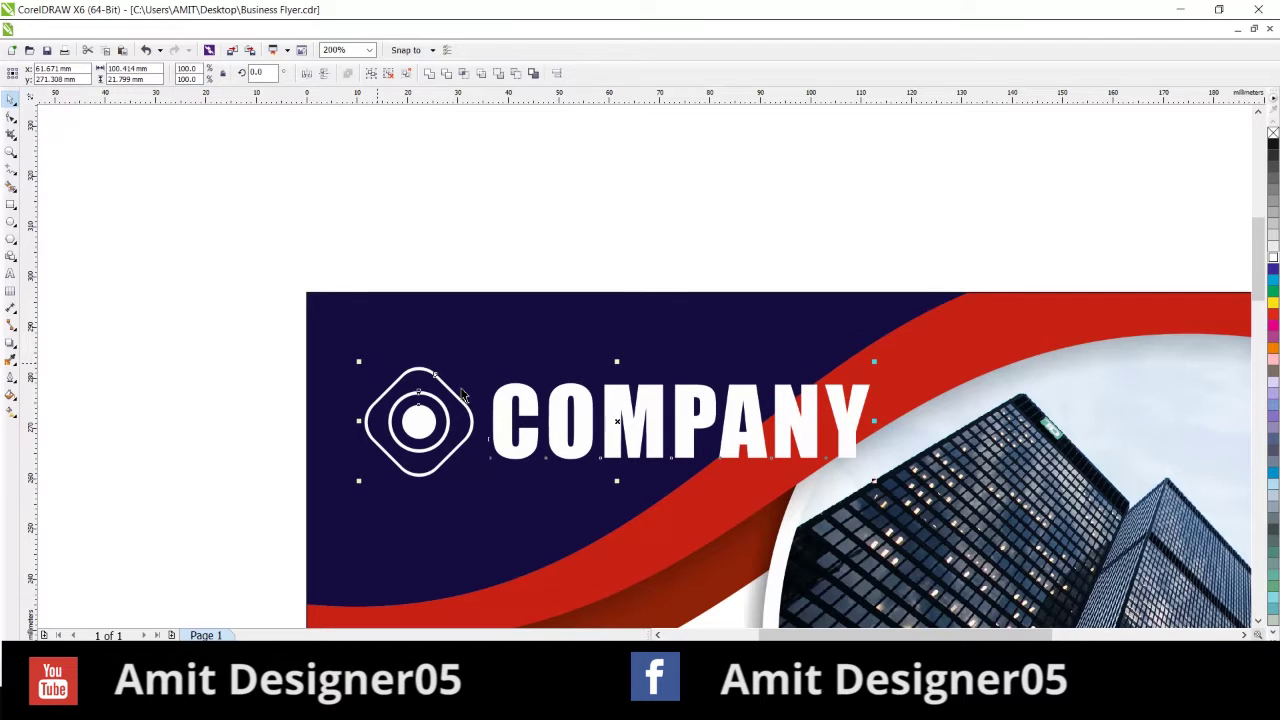
pyautogui.moveTo(876, 362); pyautogui.dragTo(688, 408)
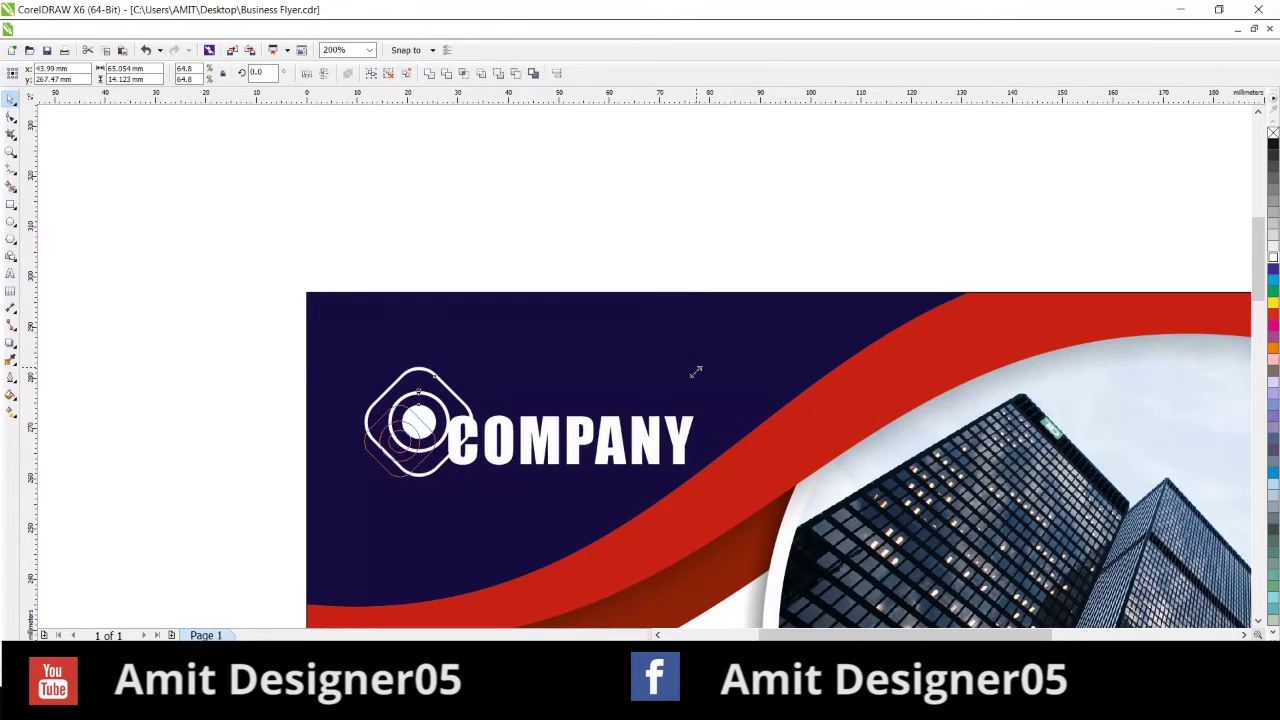
pyautogui.moveTo(552, 437); pyautogui.dragTo(558, 392)
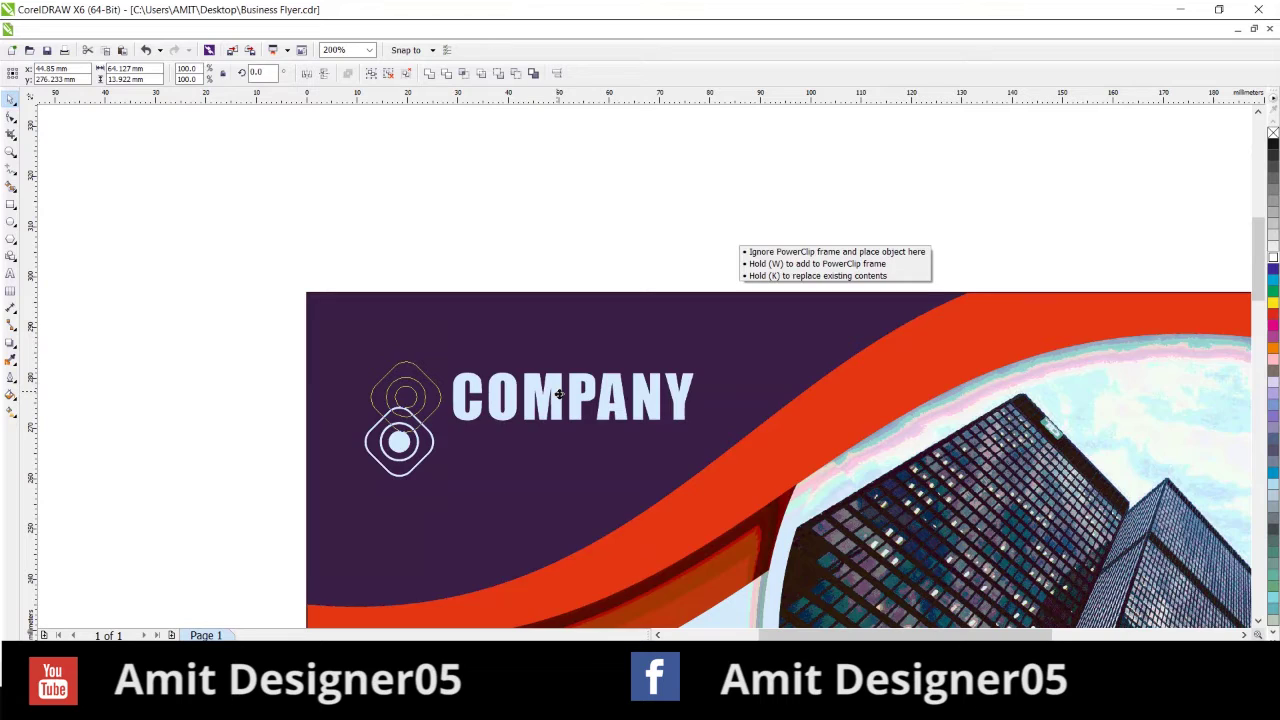
pyautogui.click(230, 361)
pyautogui.press('F3')
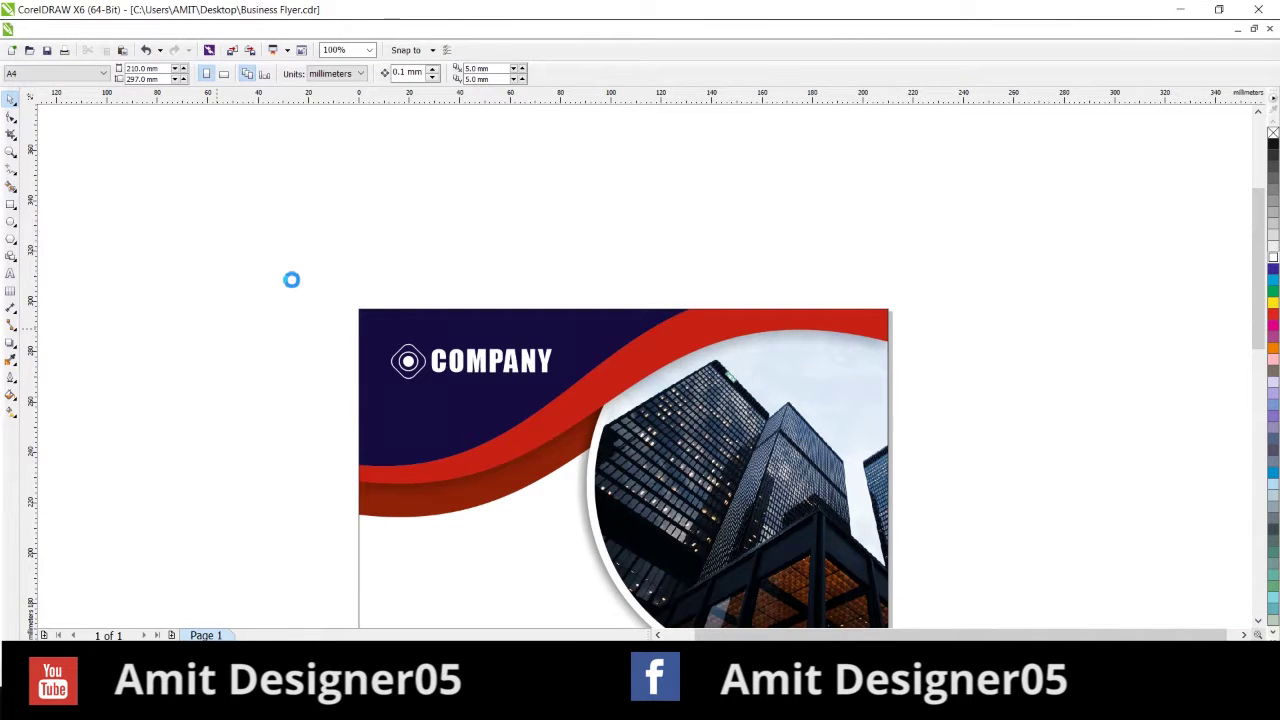
# Copy the COMPANY title below the header and retype it as BUSINESS TEMPLATE
pyautogui.scroll(1, 374, 355)
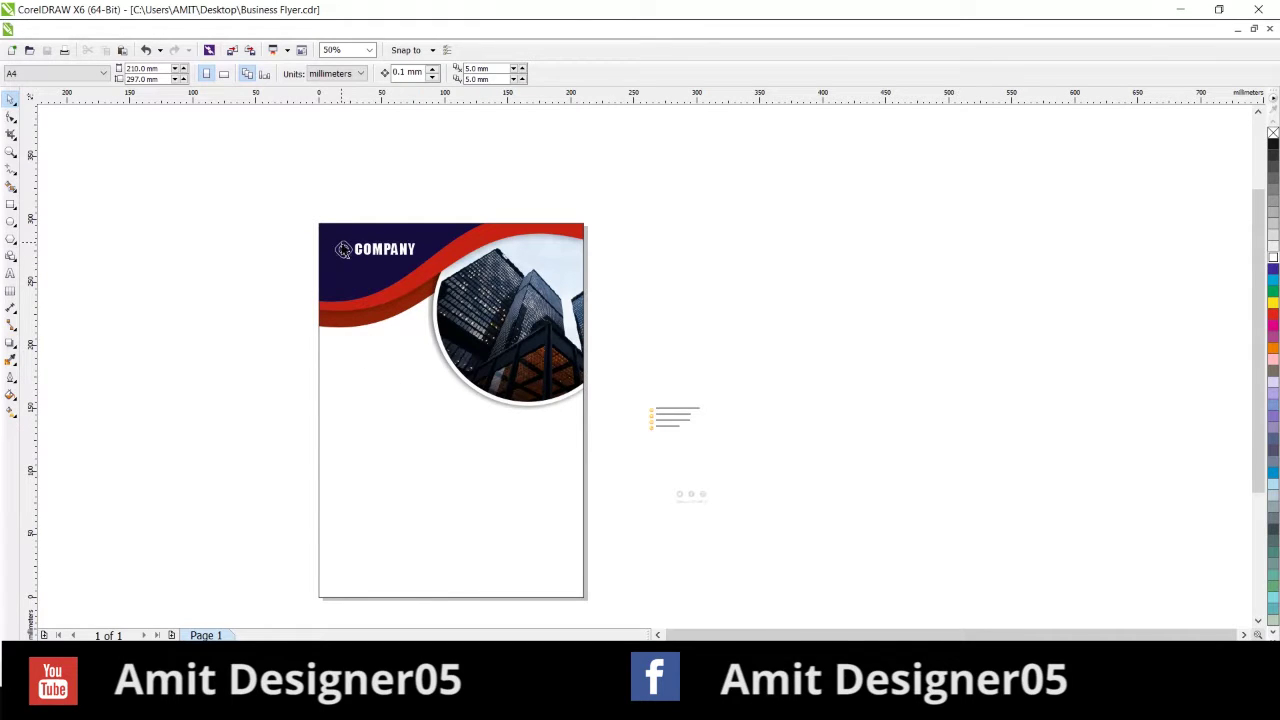
pyautogui.click(361, 253)
pyautogui.moveTo(368, 253); pyautogui.dragTo(372, 383)
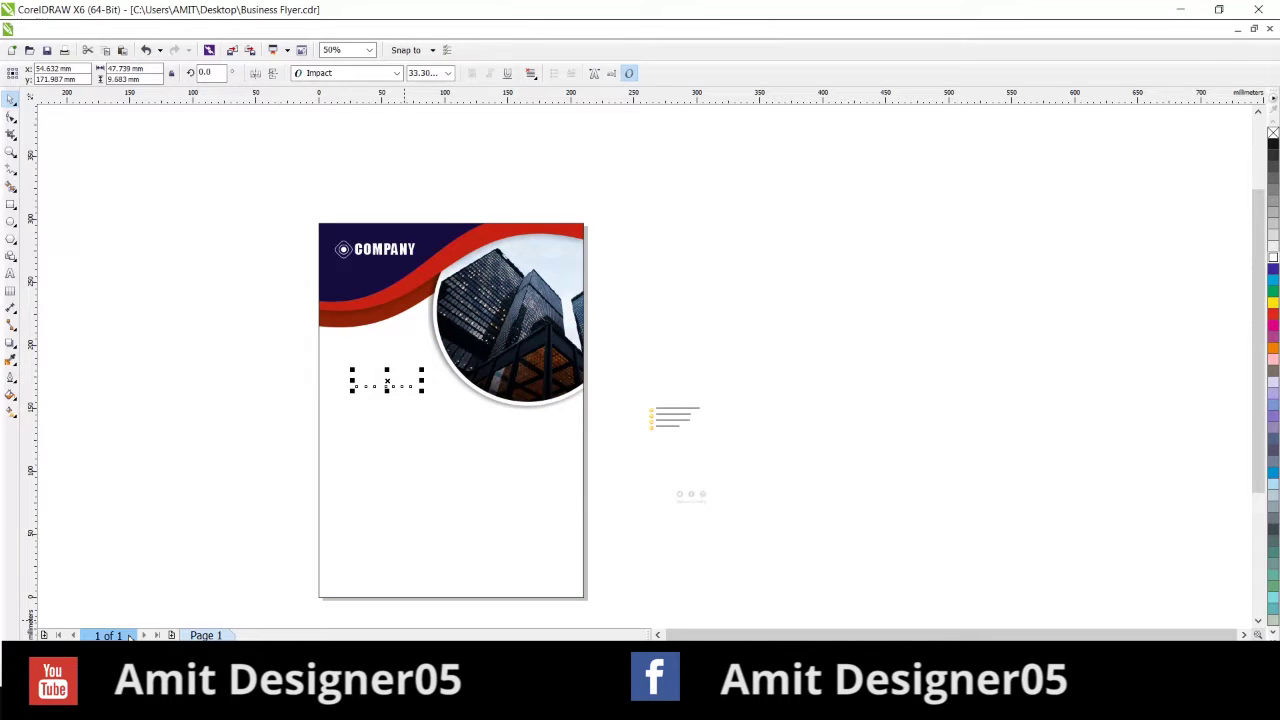
pyautogui.doubleClick(372, 381)
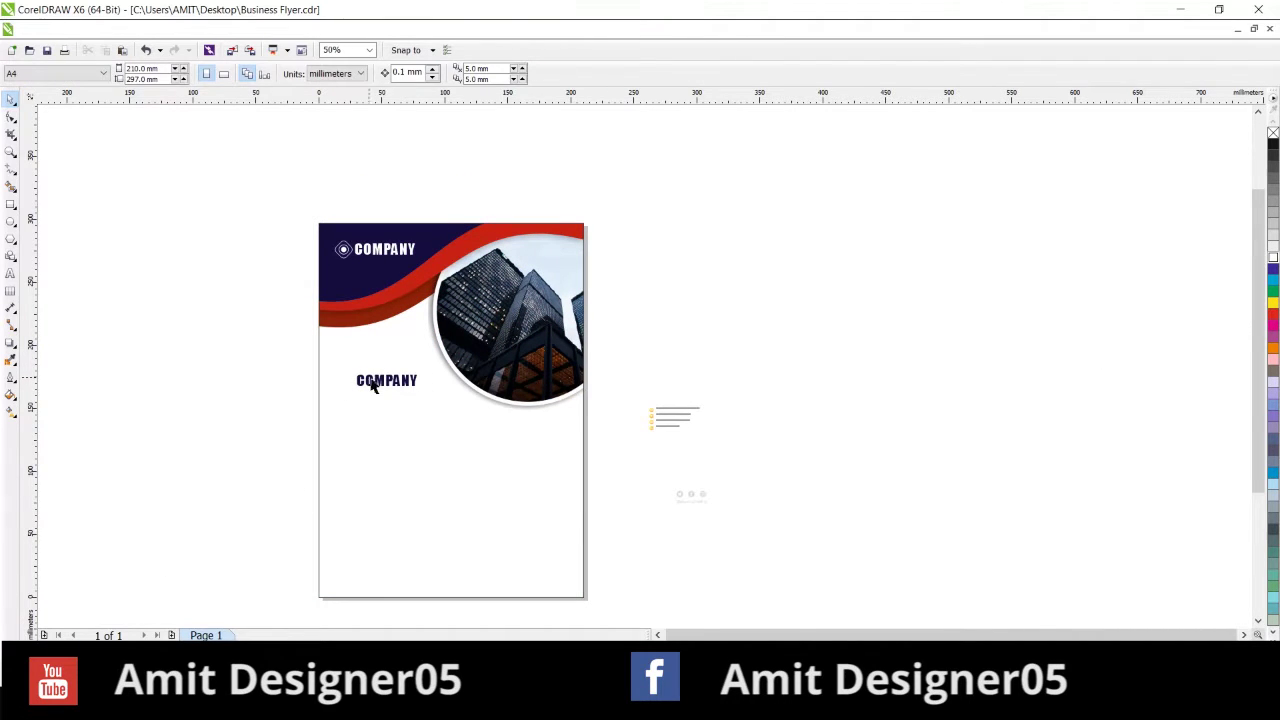
pyautogui.scroll(1, 376, 383)
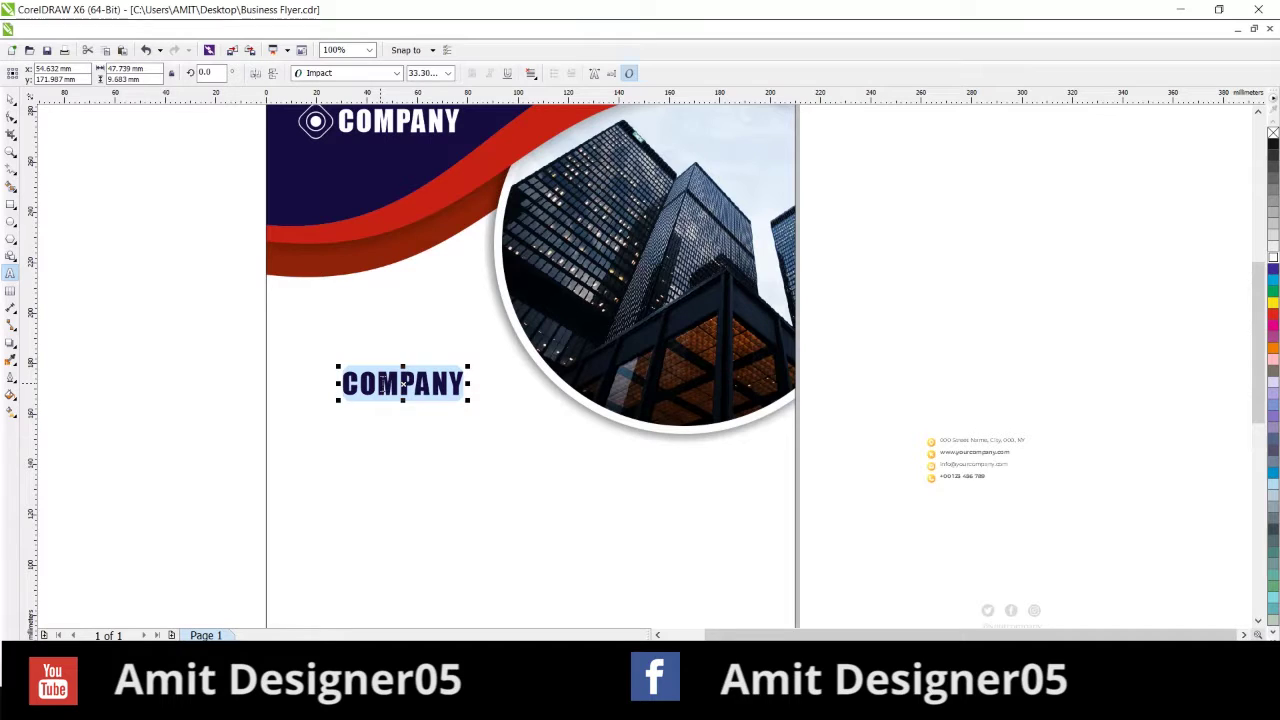
pyautogui.write('Bus')
pyautogui.press('BackSpace')
pyautogui.press('BackSpace')
pyautogui.write('USINESS ')
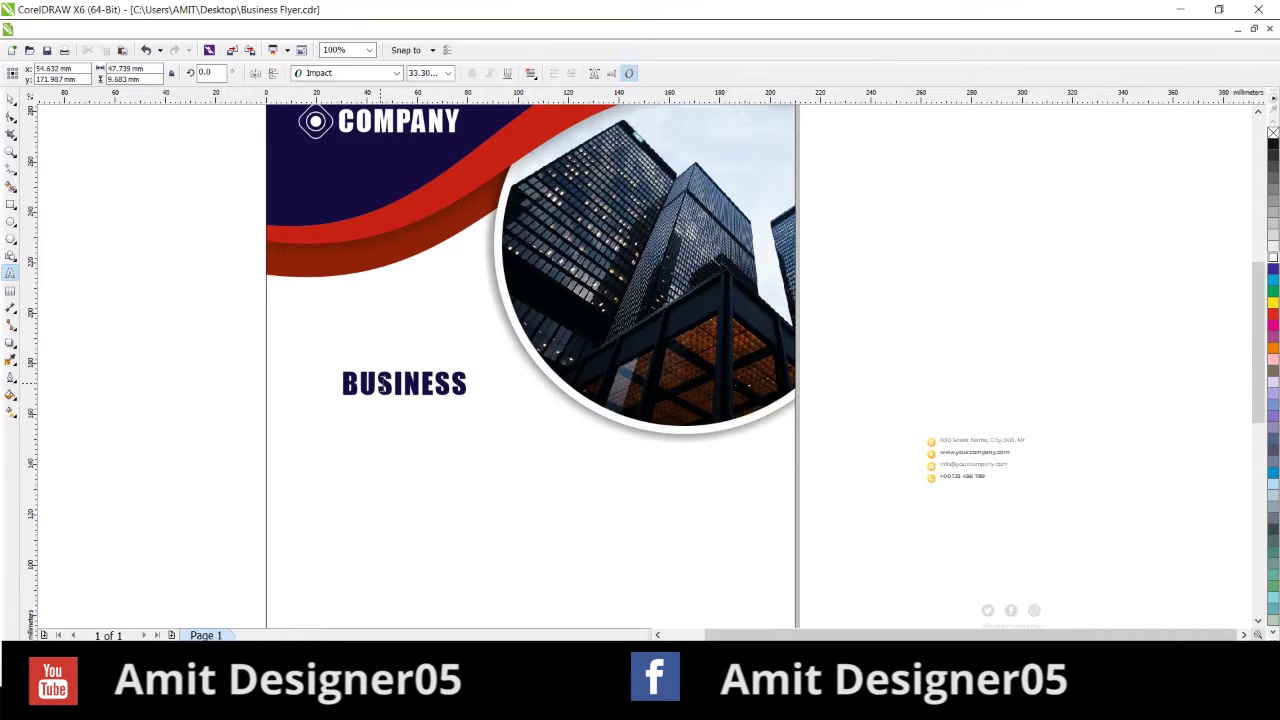
pyautogui.write('TEMPL')
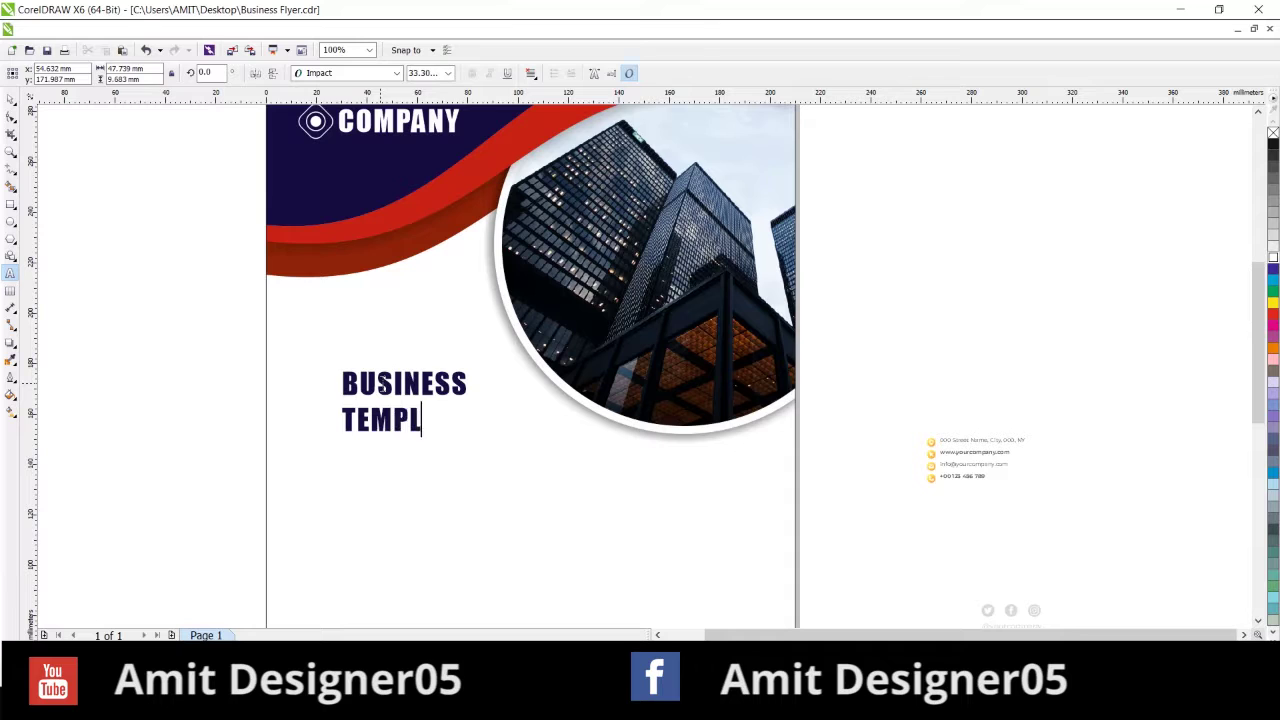
pyautogui.write('ATE')
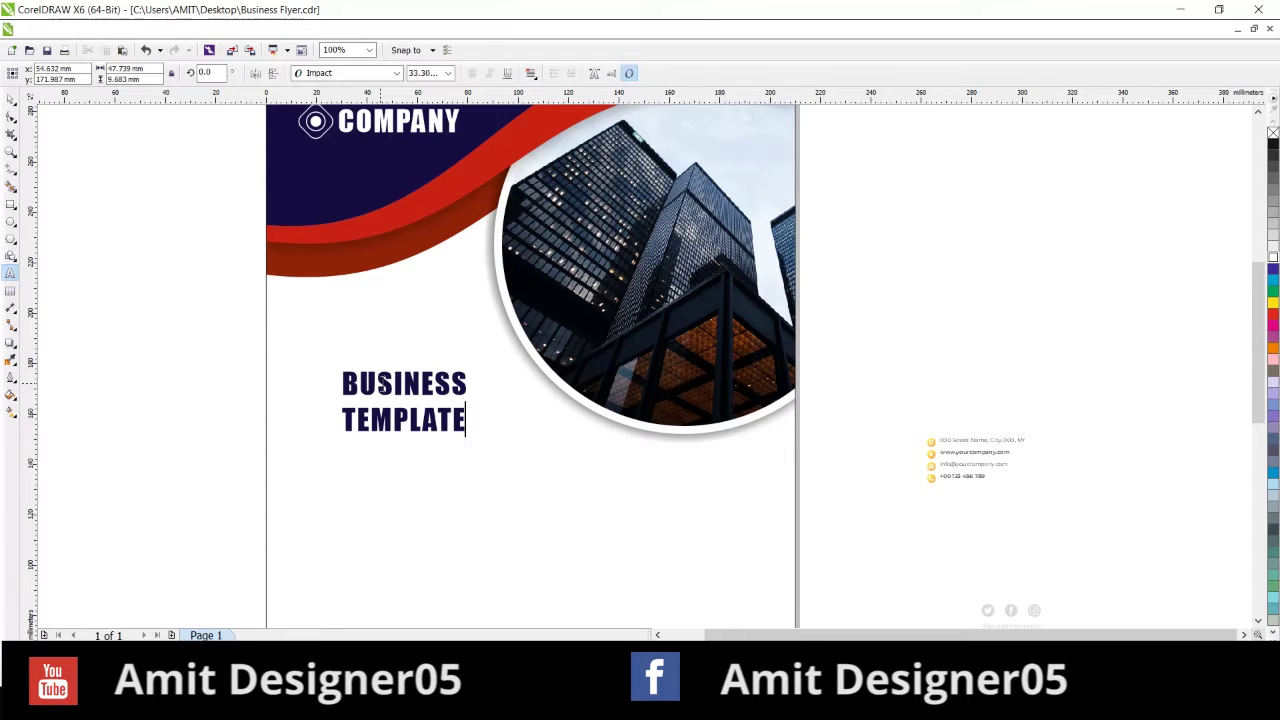
# Break the title into BUSINESS and TEMPLATE lines and select TEMPLATE to set it in Arial
pyautogui.hotkey('shift', 'Home')
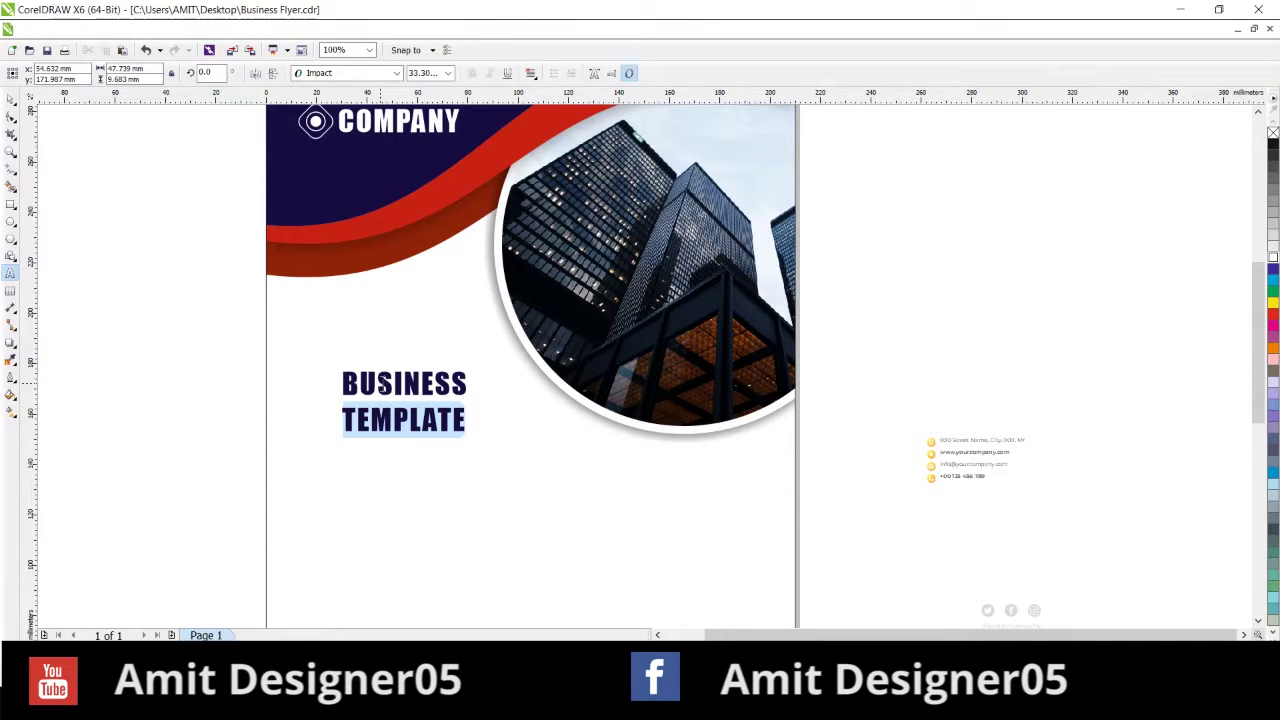
pyautogui.hotkey('ctrl', 'space')
pyautogui.click(381, 390)
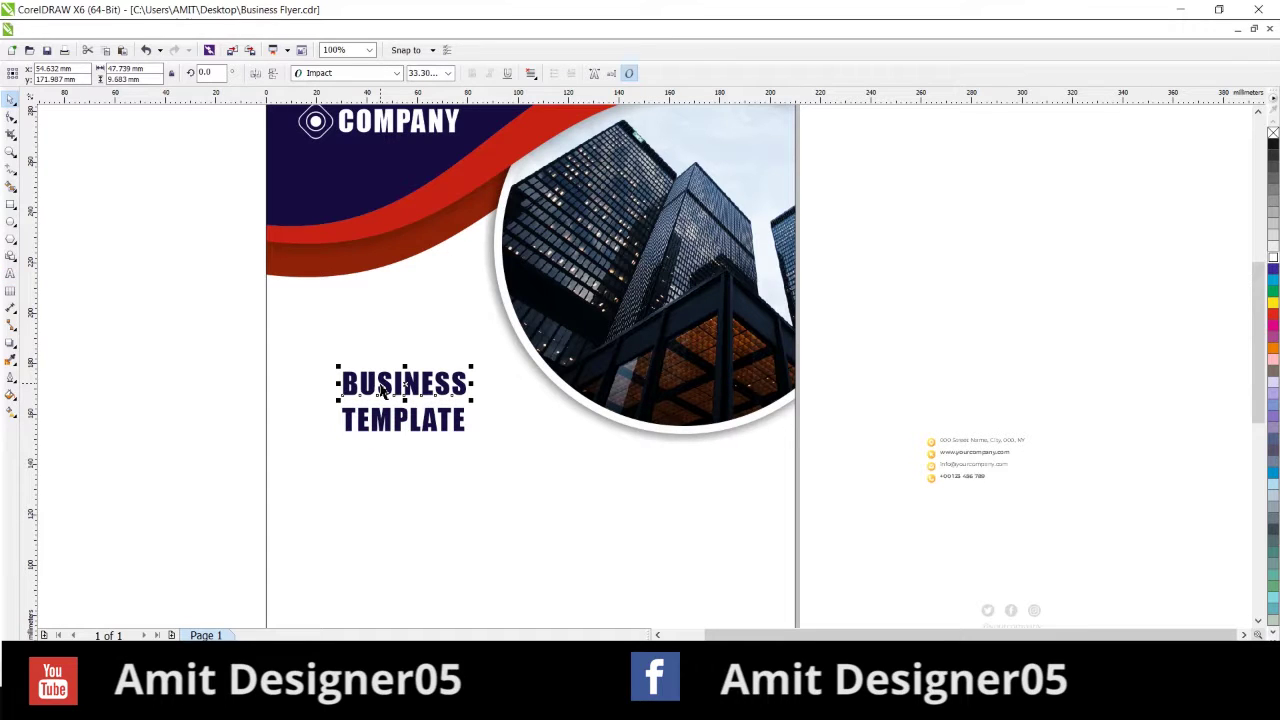
pyautogui.click(389, 418)
pyautogui.click(396, 73)
# Switch TEMPLATE to Arial and shrink it to match the BUSINESS line's width
pyautogui.click(330, 106)
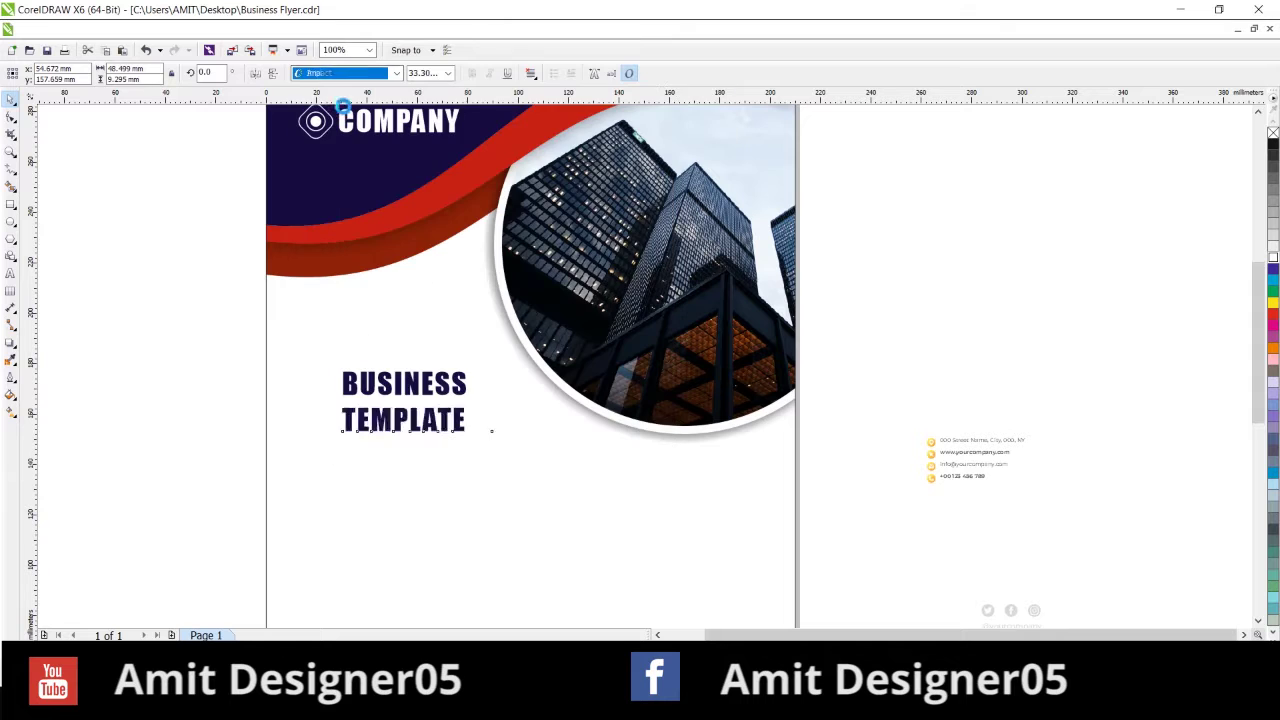
pyautogui.scroll(1, 455, 421)
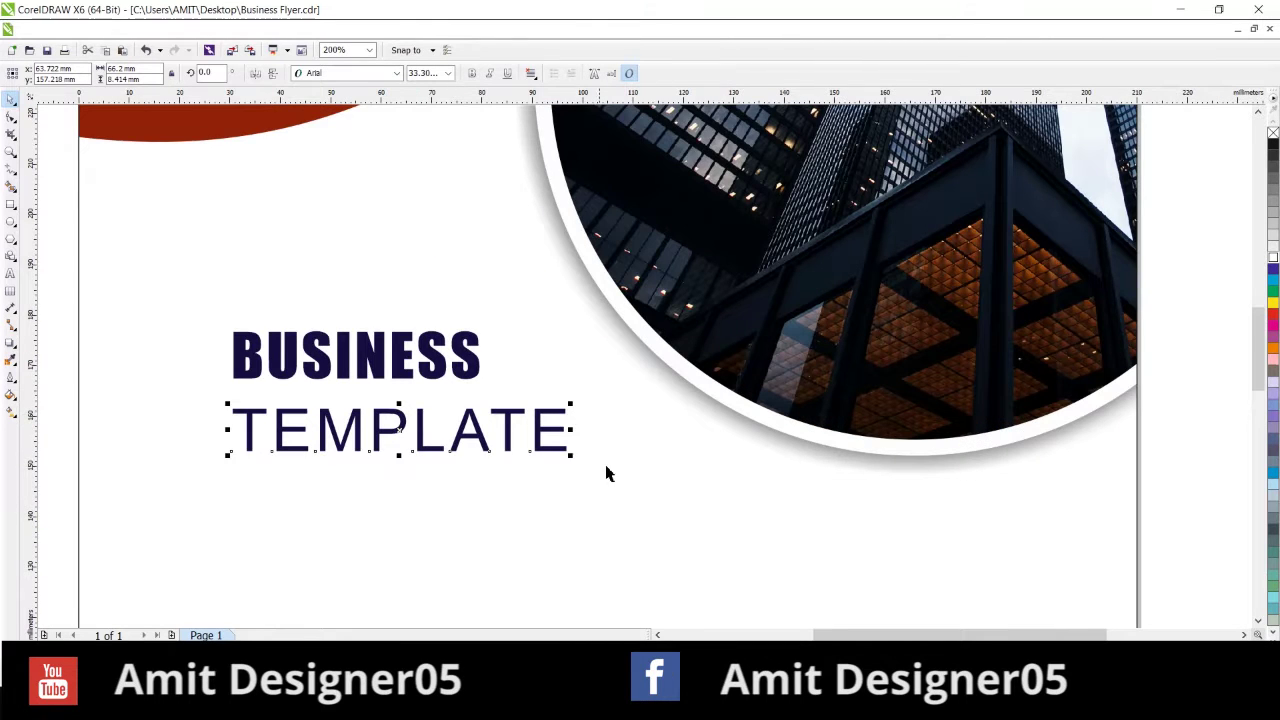
pyautogui.moveTo(574, 459); pyautogui.dragTo(482, 446)
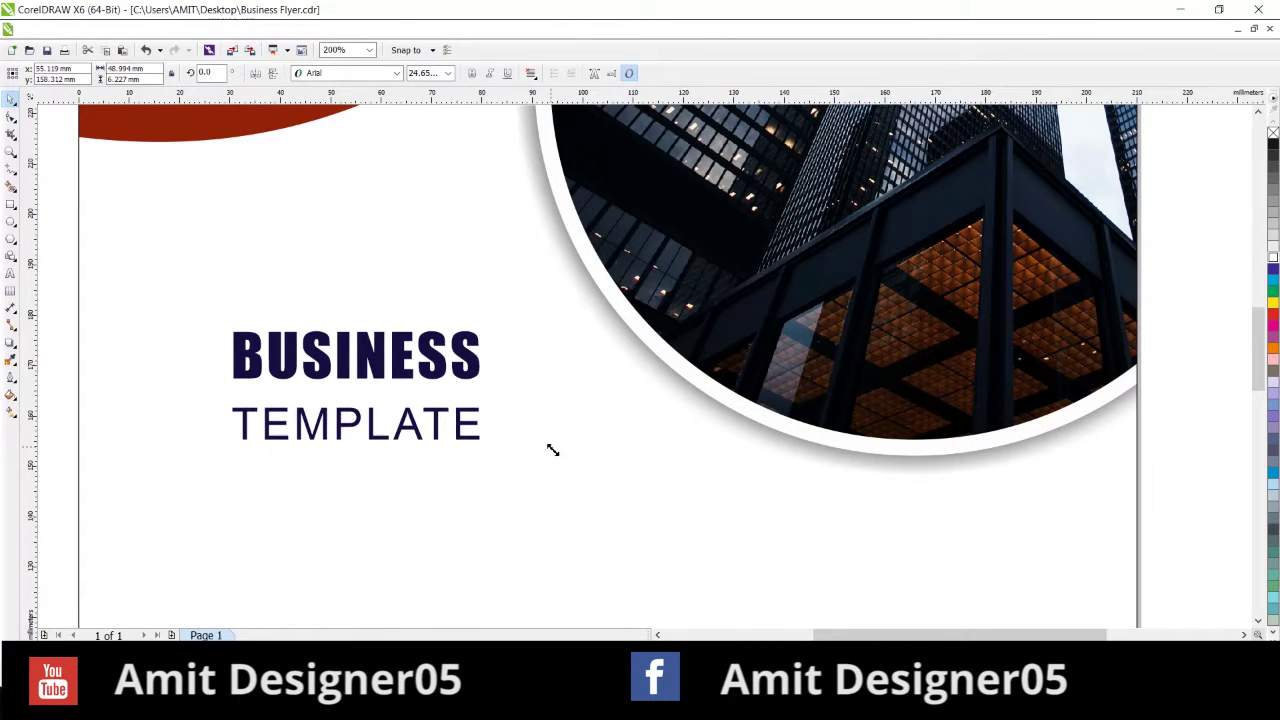
# Enlarge BUSINESS and TEMPLATE together, leaving TEMPLATE dark red
pyautogui.keyDown('shift'); pyautogui.click(467, 372); pyautogui.keyUp('shift')
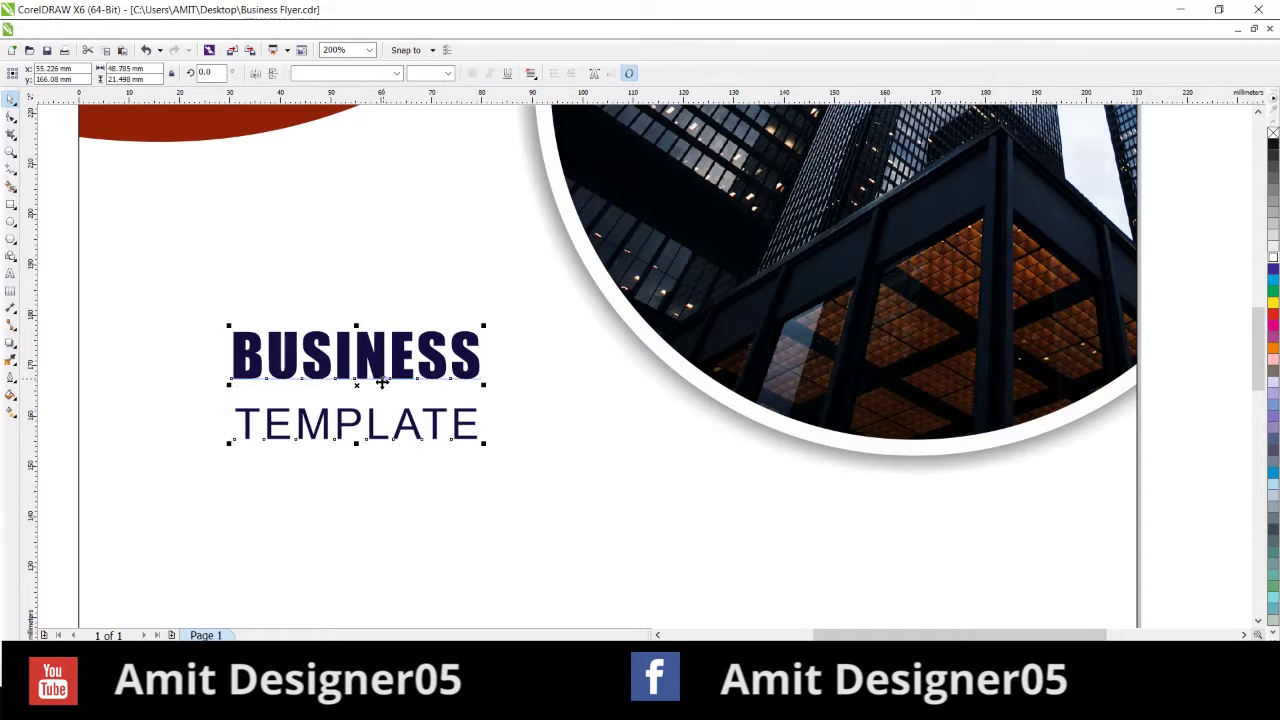
pyautogui.scroll(-1, 425, 366)
pyautogui.moveTo(437, 353); pyautogui.dragTo(478, 329)
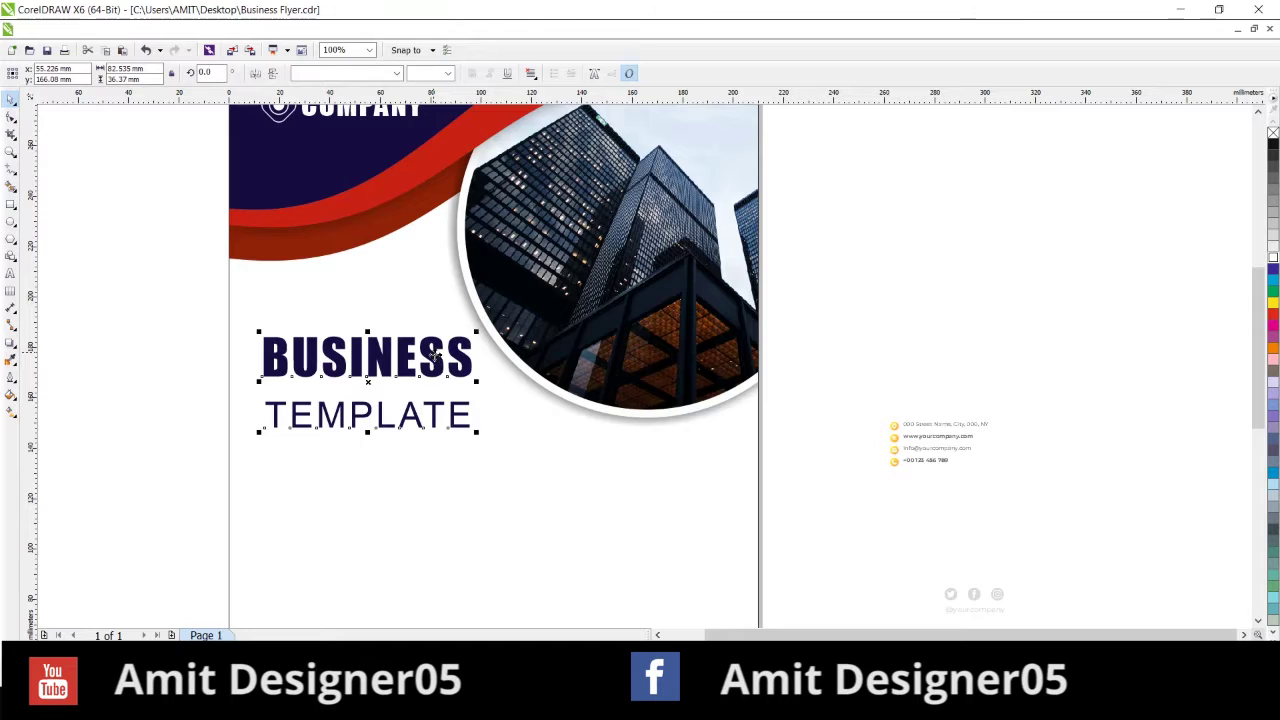
pyautogui.click(266, 412)
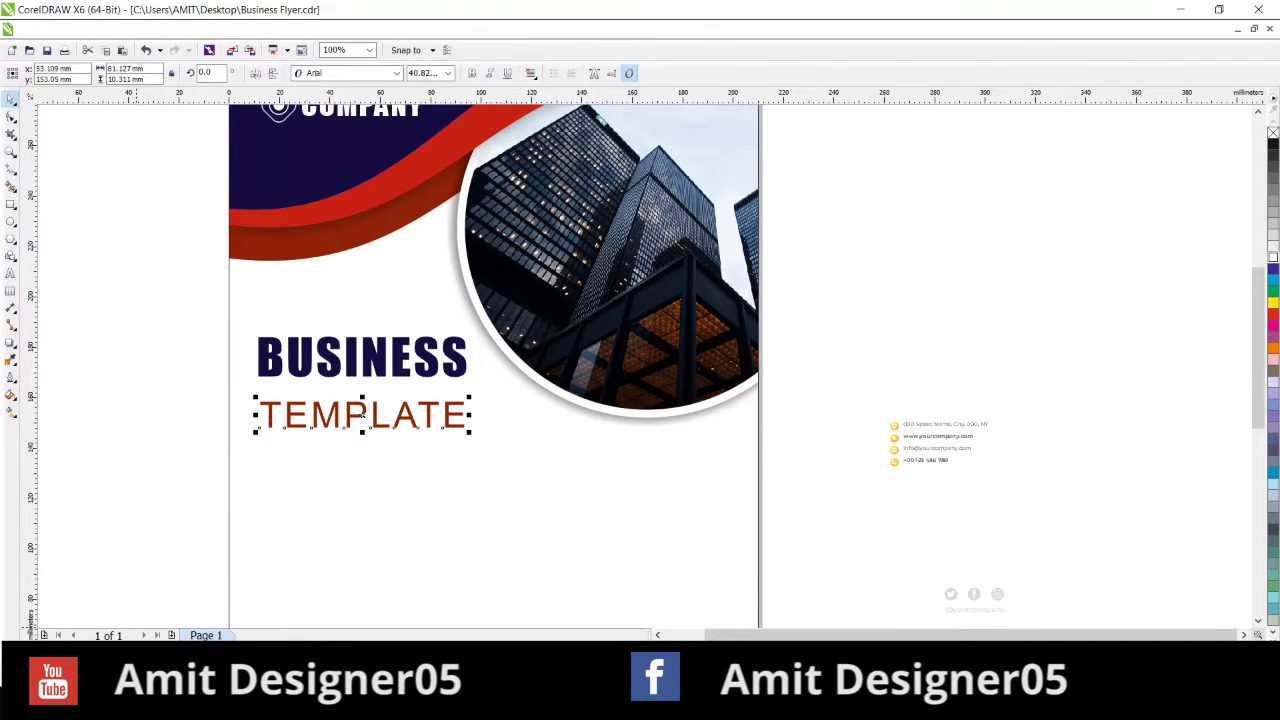
pyautogui.click(155, 440)
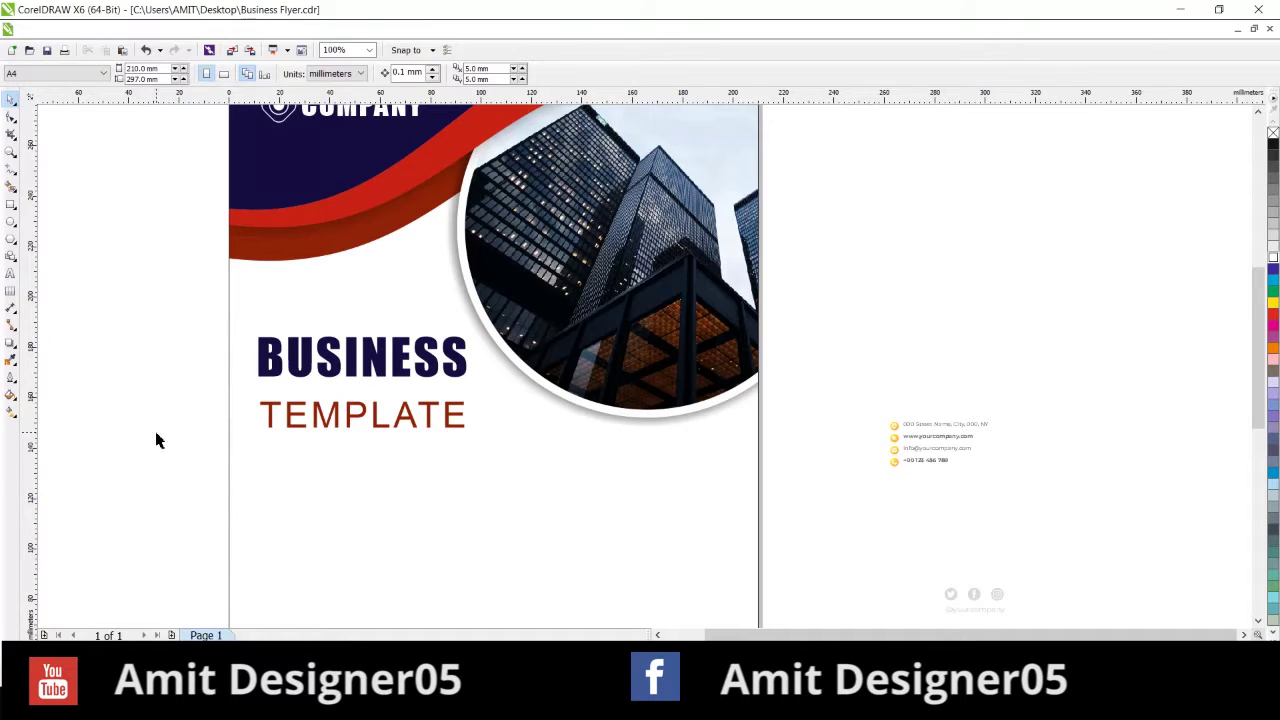
pyautogui.scroll(-2, 362, 385)
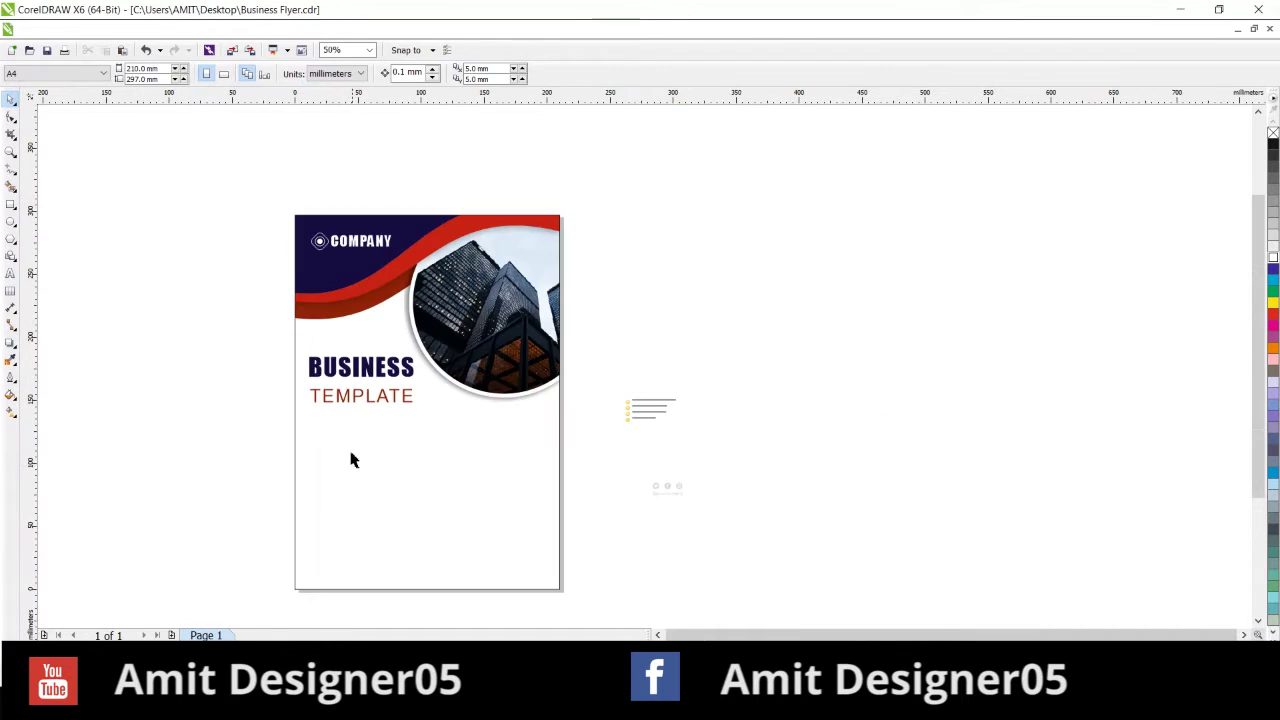
pyautogui.scroll(2, 349, 475)
# Place a copy of TEMPLATE lower on the page and retype it as HEADLINE
pyautogui.moveTo(363, 333); pyautogui.dragTo(363, 418)
pyautogui.doubleClick(363, 418)
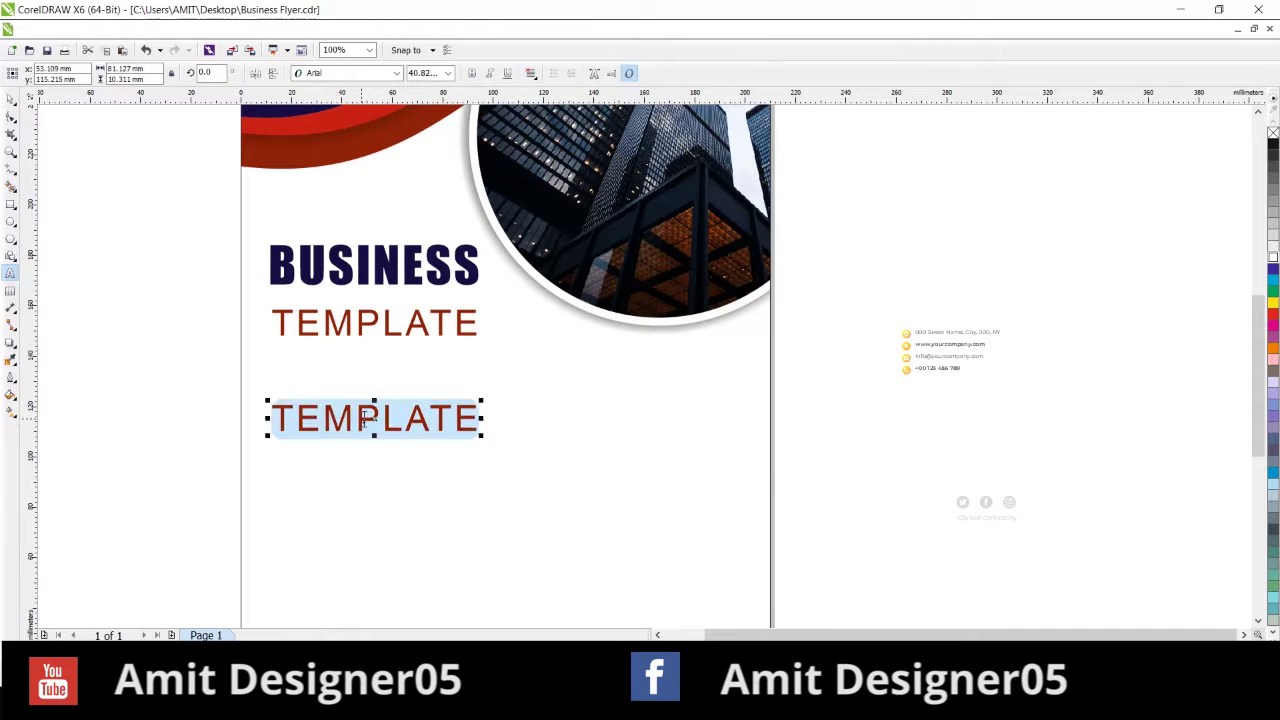
pyautogui.write('HEADLINE')
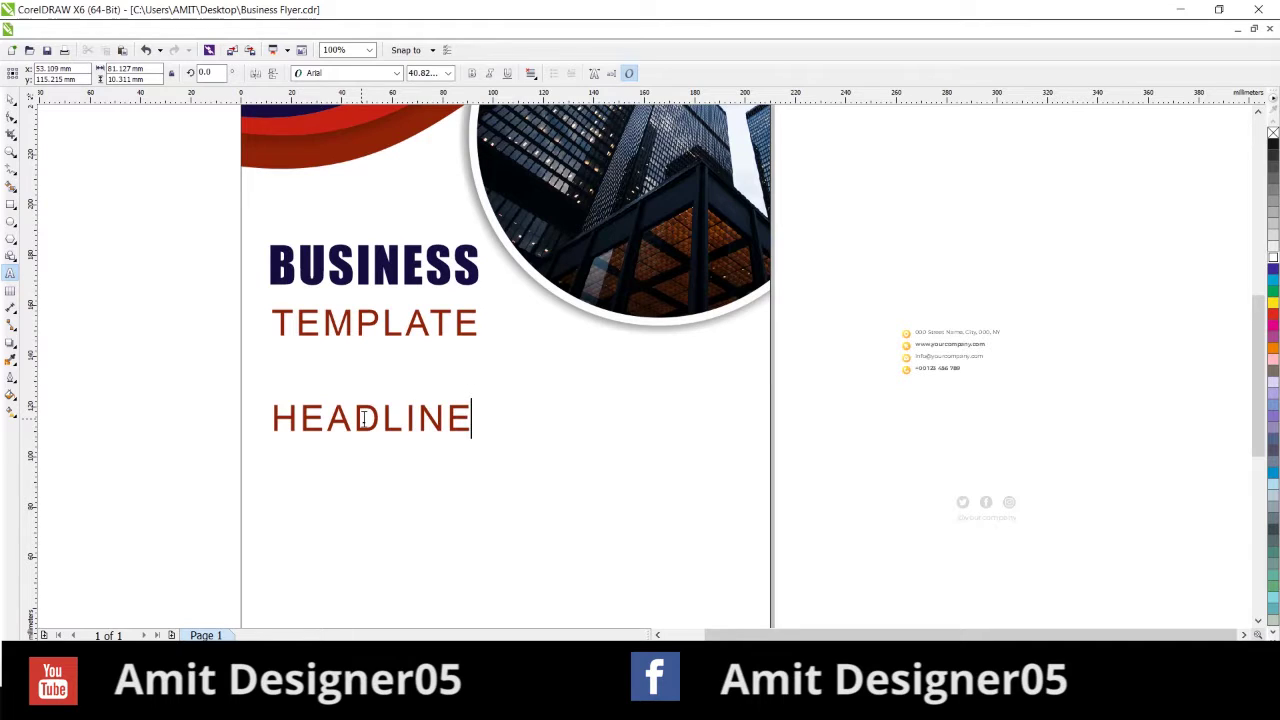
# Set the HEADLINE text's font to Futura Bk BT
pyautogui.doubleClick(363, 418)
pyautogui.click(340, 74)
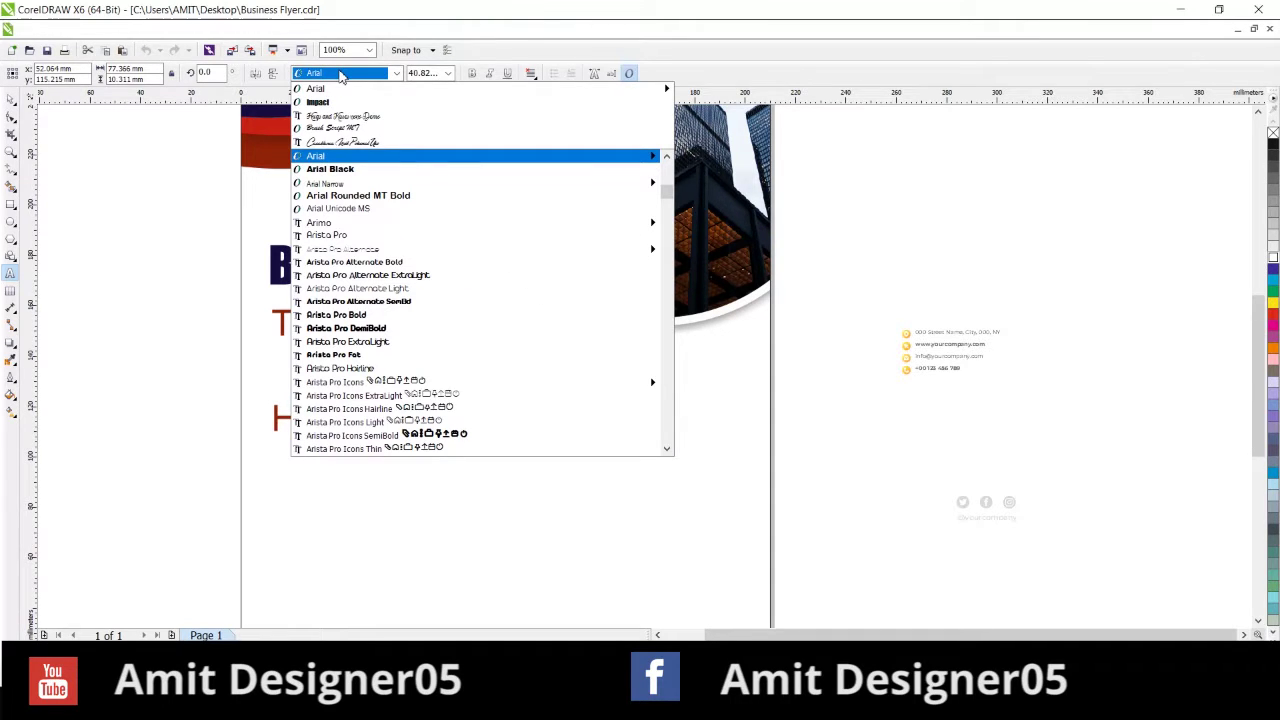
pyautogui.write('F')
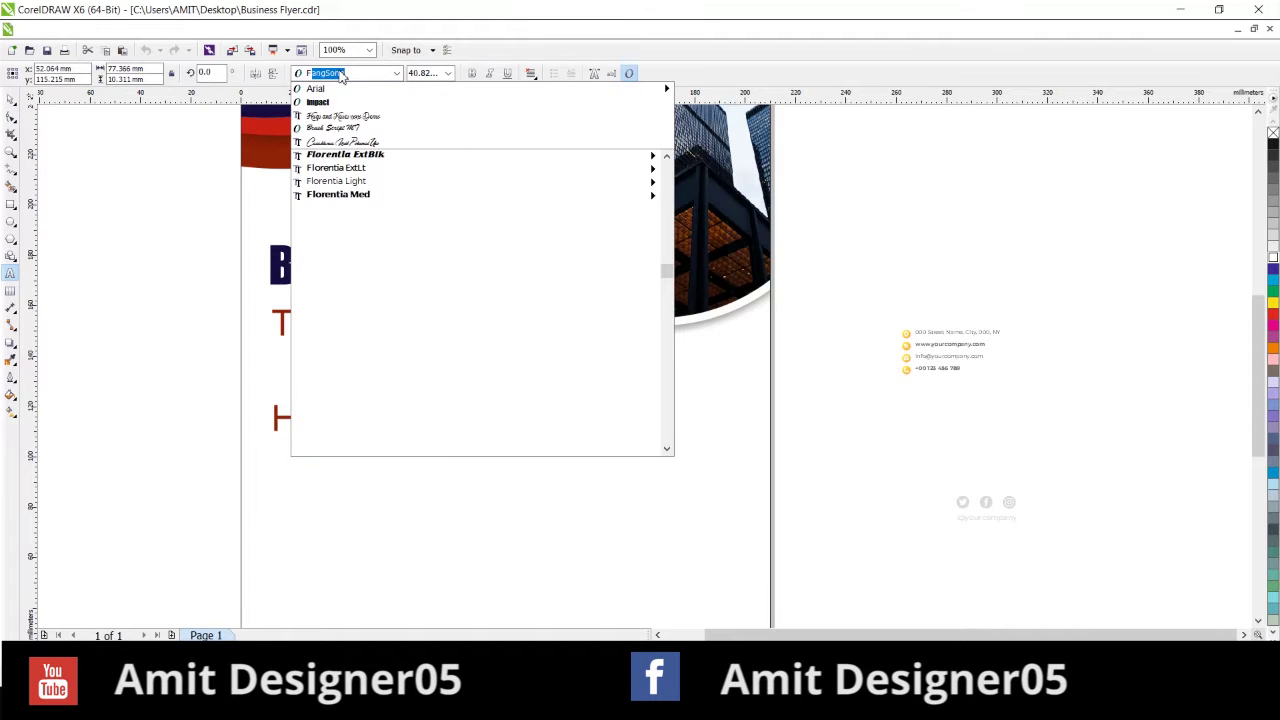
pyautogui.write('utu')
pyautogui.press('Return')
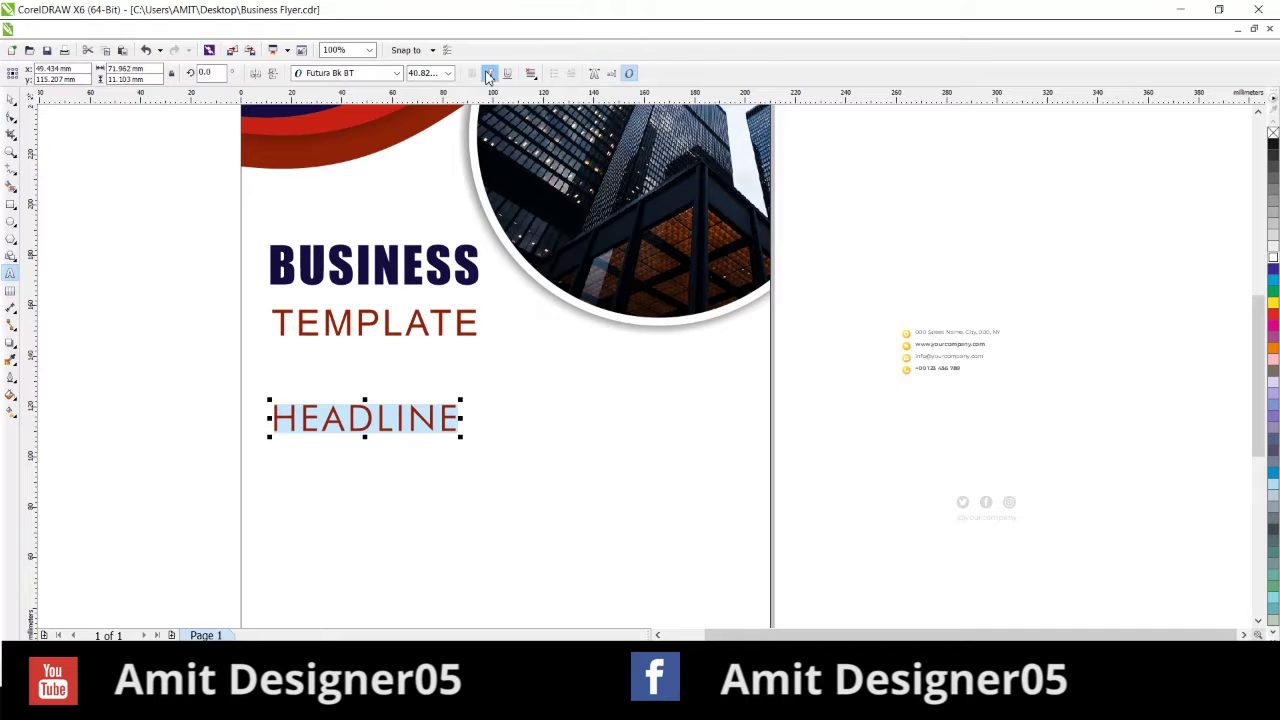
pyautogui.click(383, 78)
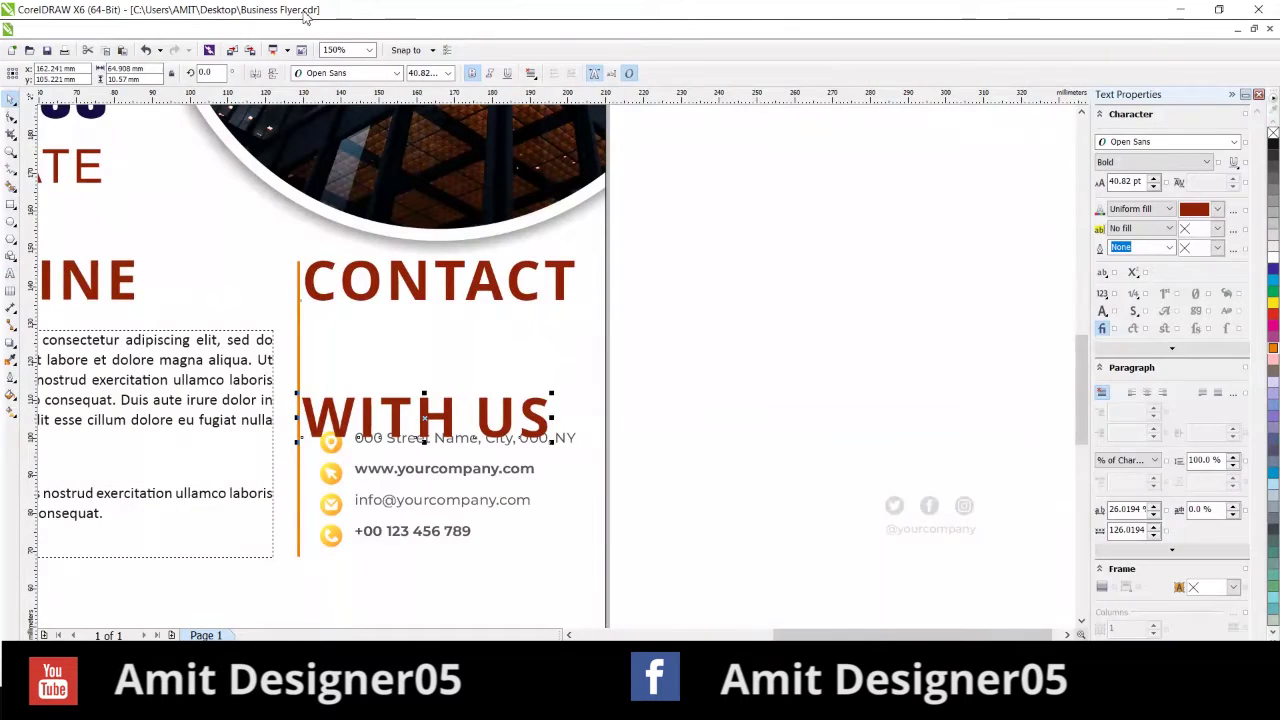
# Shrink WITH US, set CONTACT to 24 pt, and left-align the two heading lines
pyautogui.moveTo(552, 447)
pyautogui.mouseDown()
pyautogui.moveTo(397, 416)
pyautogui.moveTo(407, 331)
pyautogui.mouseUp()
pyautogui.click(440, 282)
pyautogui.click(418, 73)
pyautogui.write('24')
pyautogui.press('Return')
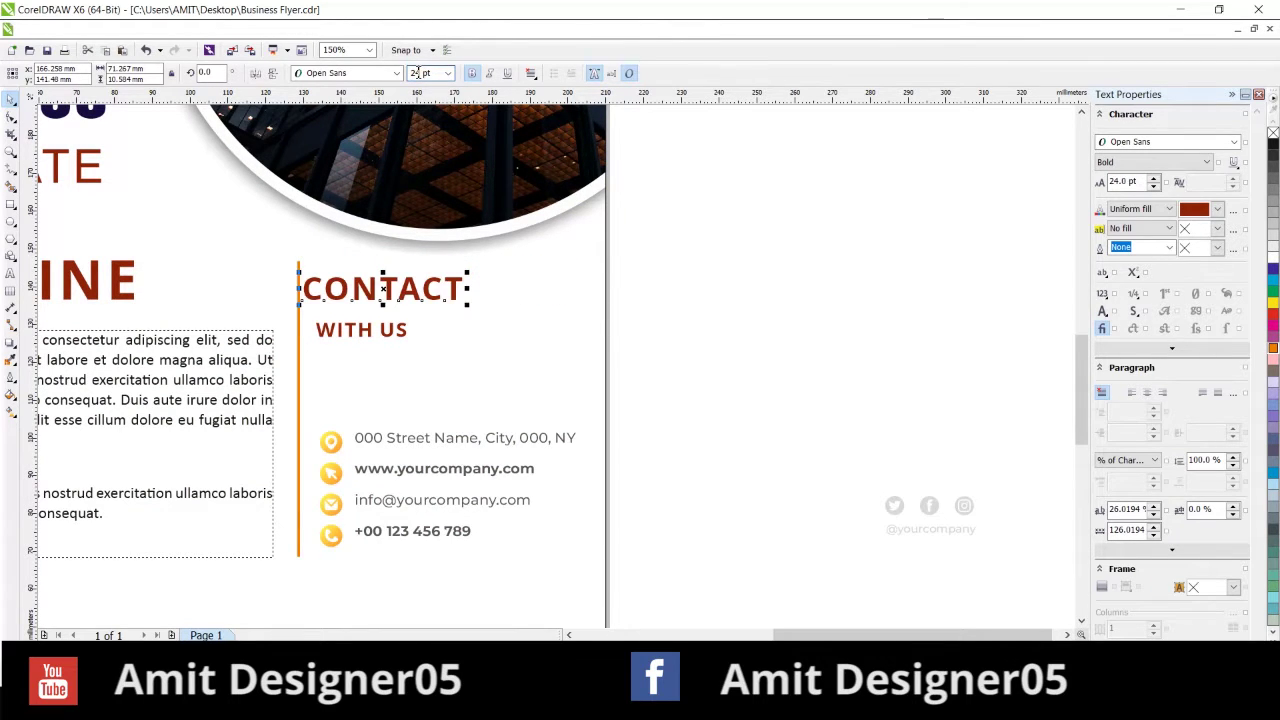
pyautogui.keyDown('shift'); pyautogui.click(399, 338); pyautogui.keyUp('shift')
pyautogui.press('l')
pyautogui.click(603, 328)
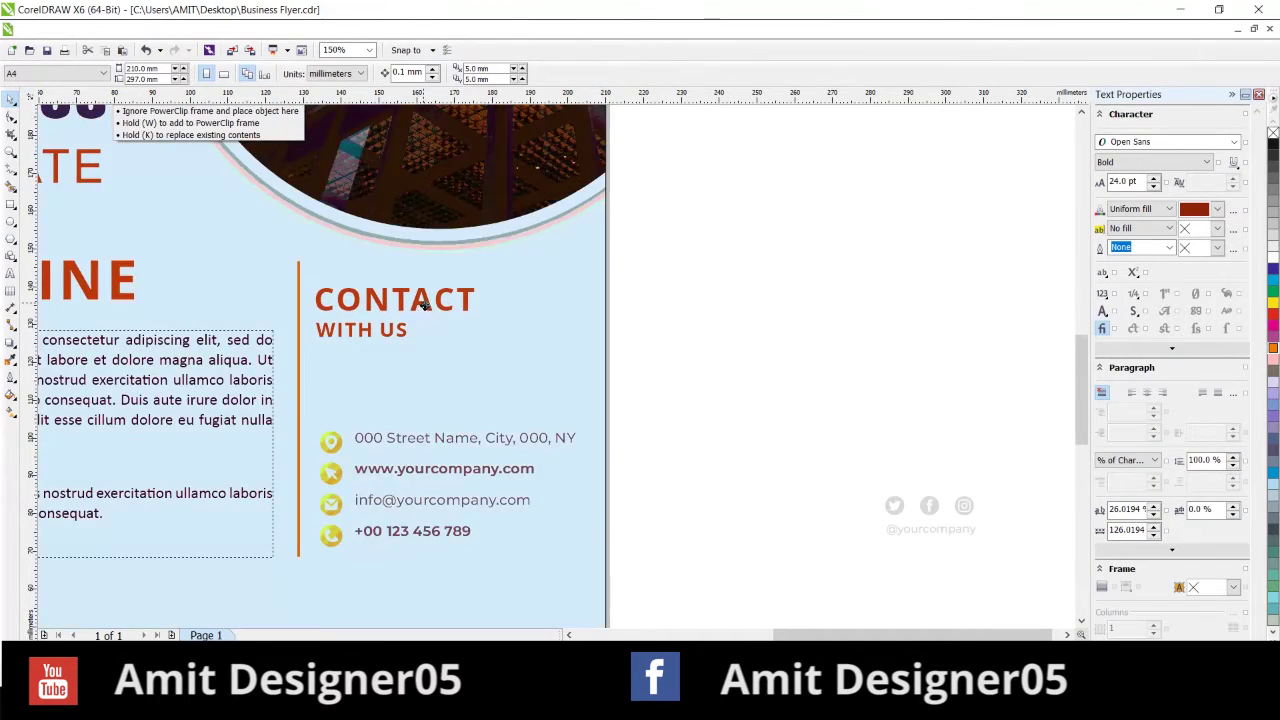
pyautogui.moveTo(424, 297); pyautogui.dragTo(424, 308)
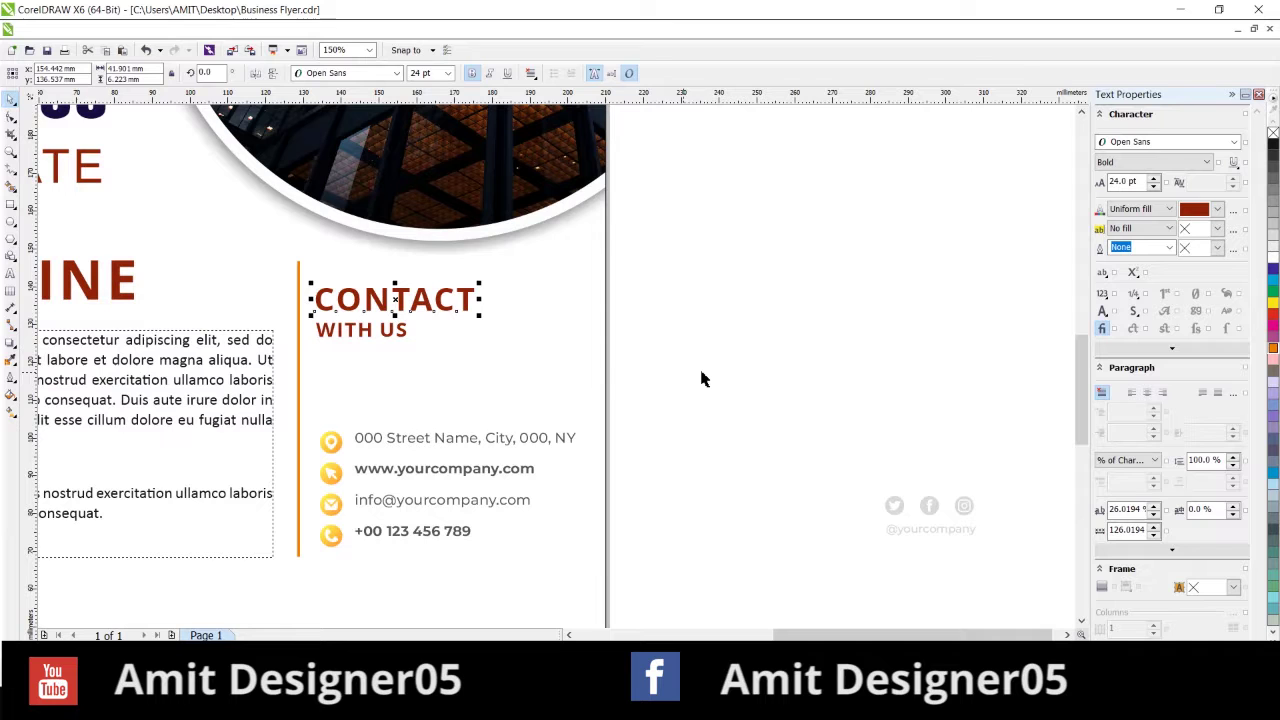
# Top-align the CONTACT heading and contact details with the HEADLINE text
pyautogui.moveTo(717, 566)
pyautogui.mouseDown()
pyautogui.moveTo(316, 412)
pyautogui.moveTo(331, 372)
pyautogui.mouseUp()
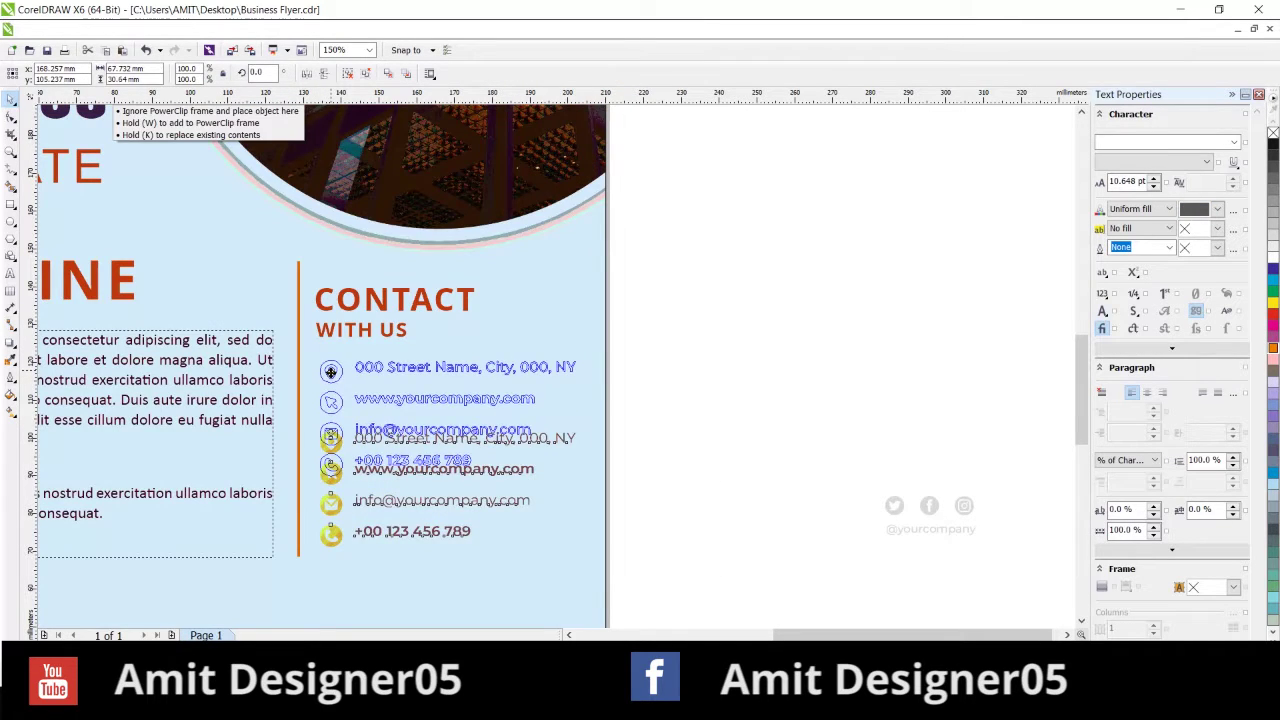
pyautogui.moveTo(706, 502); pyautogui.dragTo(302, 271)
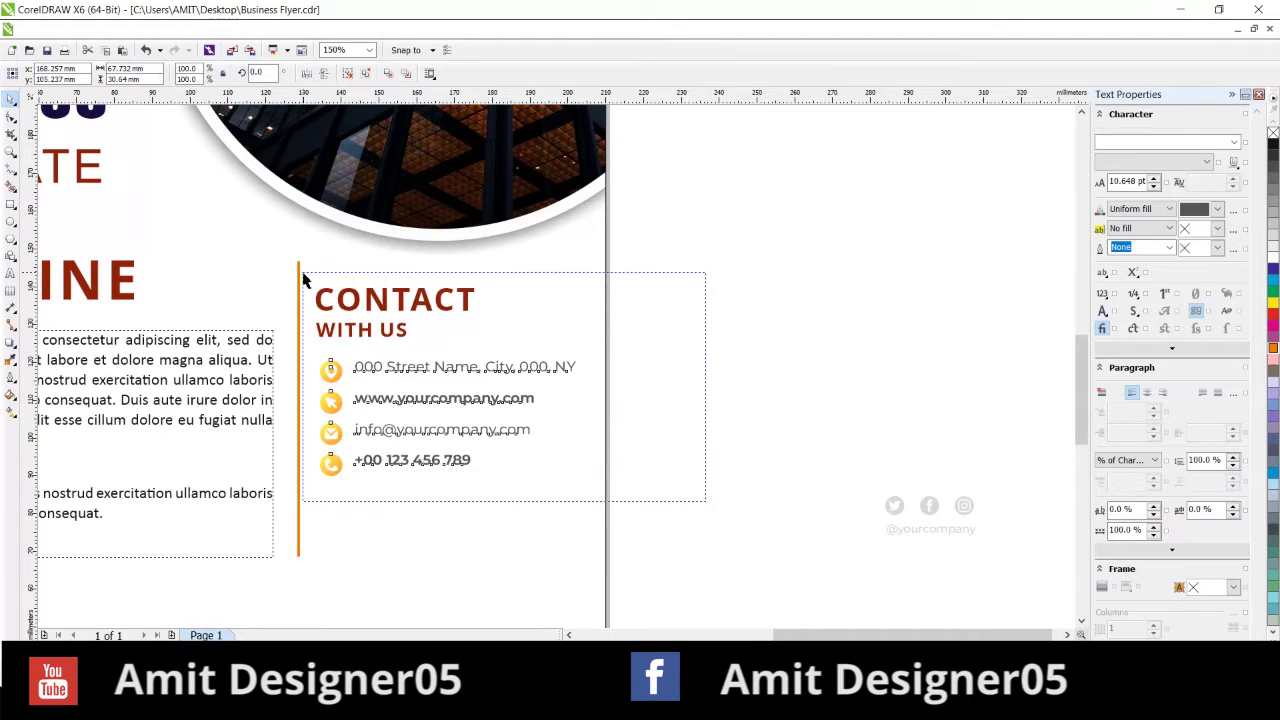
pyautogui.keyDown('shift'); pyautogui.click(128, 270); pyautogui.keyUp('shift')
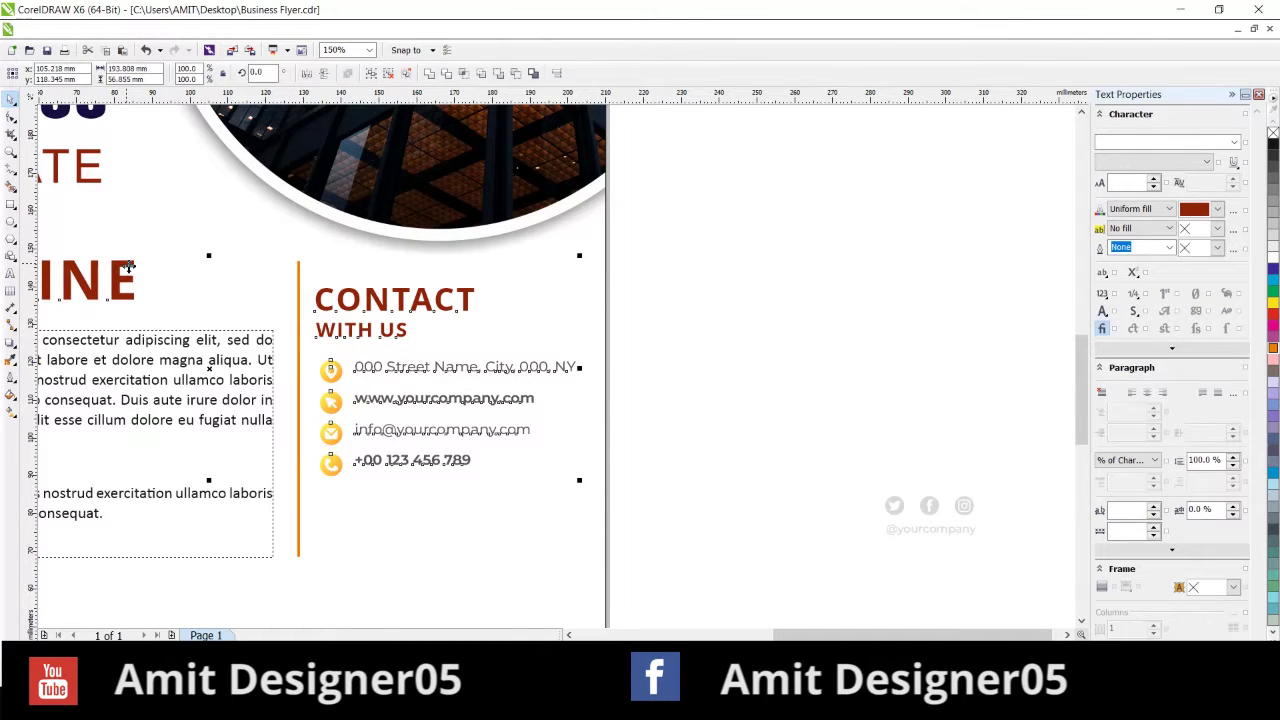
pyautogui.press('t')
# Move the contact block beside the orange line and centre it vertically on it
pyautogui.moveTo(688, 516); pyautogui.dragTo(298, 274)
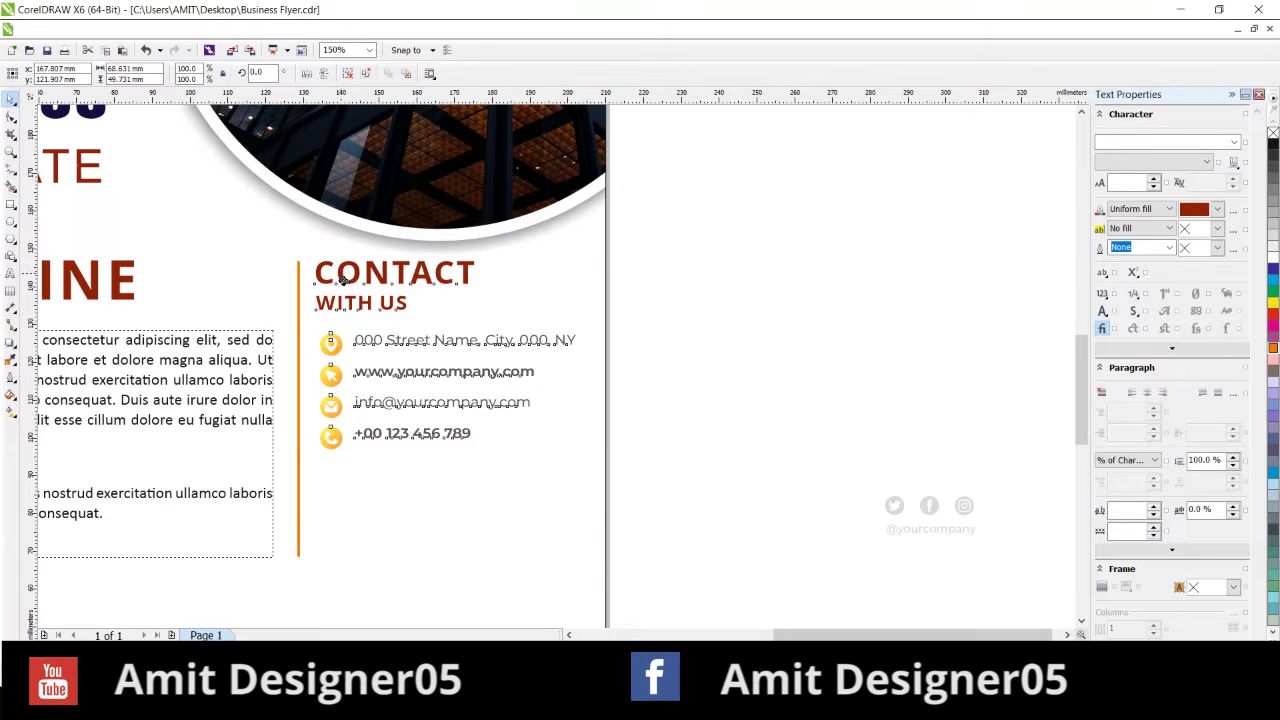
pyautogui.moveTo(341, 280); pyautogui.dragTo(341, 318)
pyautogui.keyDown('shift'); pyautogui.click(299, 336); pyautogui.keyUp('shift')
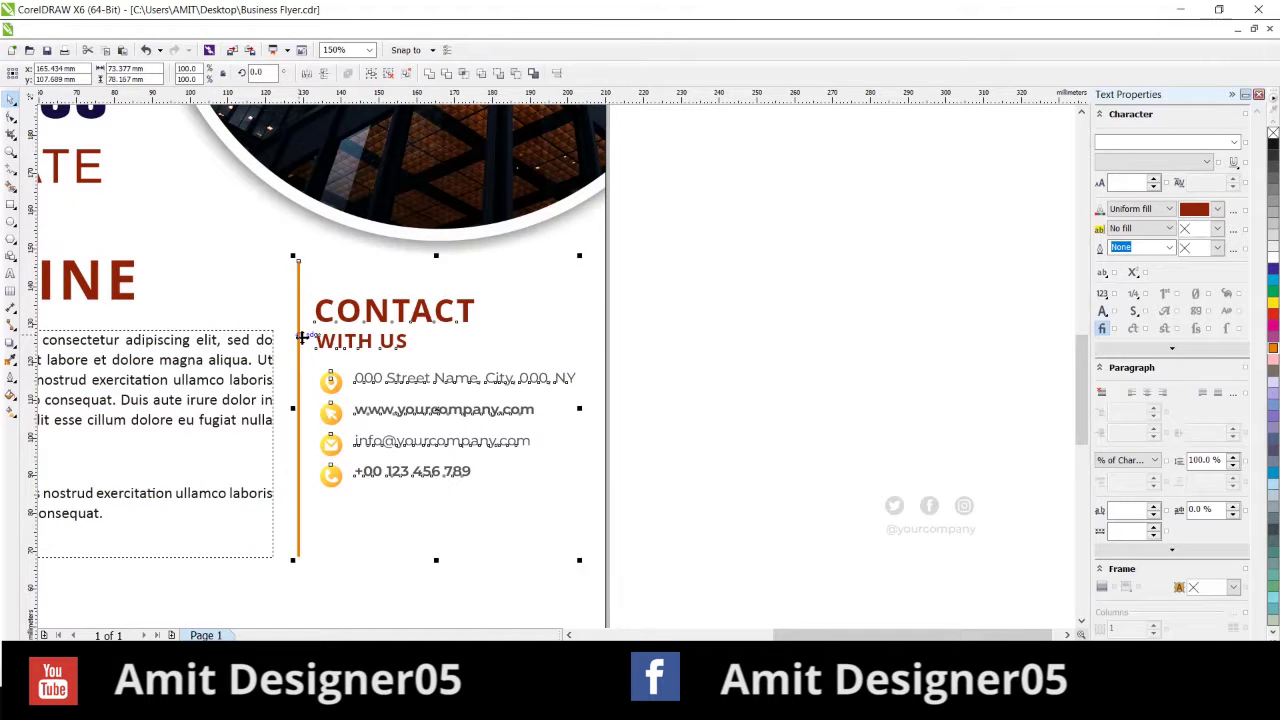
pyautogui.press('e')
pyautogui.click(646, 349)
pyautogui.scroll(-2, 683, 363)
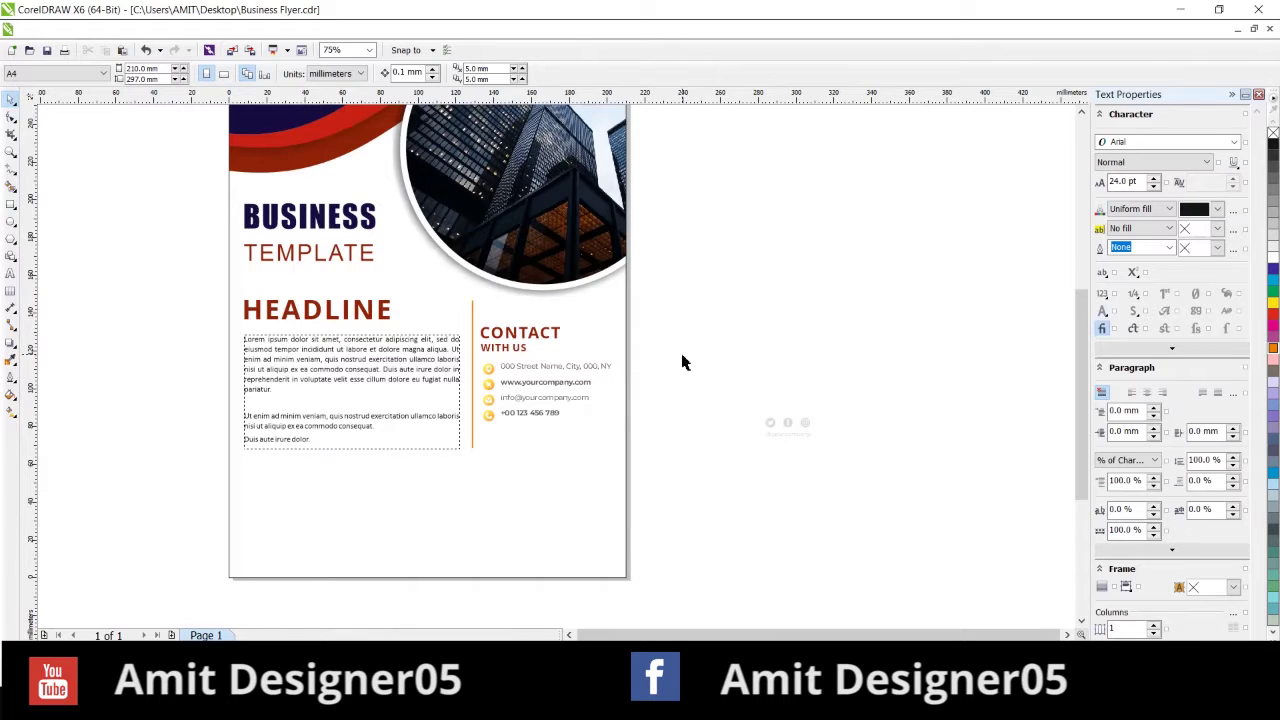
# Save the flyer and draw a rectangle across the bottom of the page
pyautogui.hotkey('ctrl', 's')
pyautogui.click(11, 204)
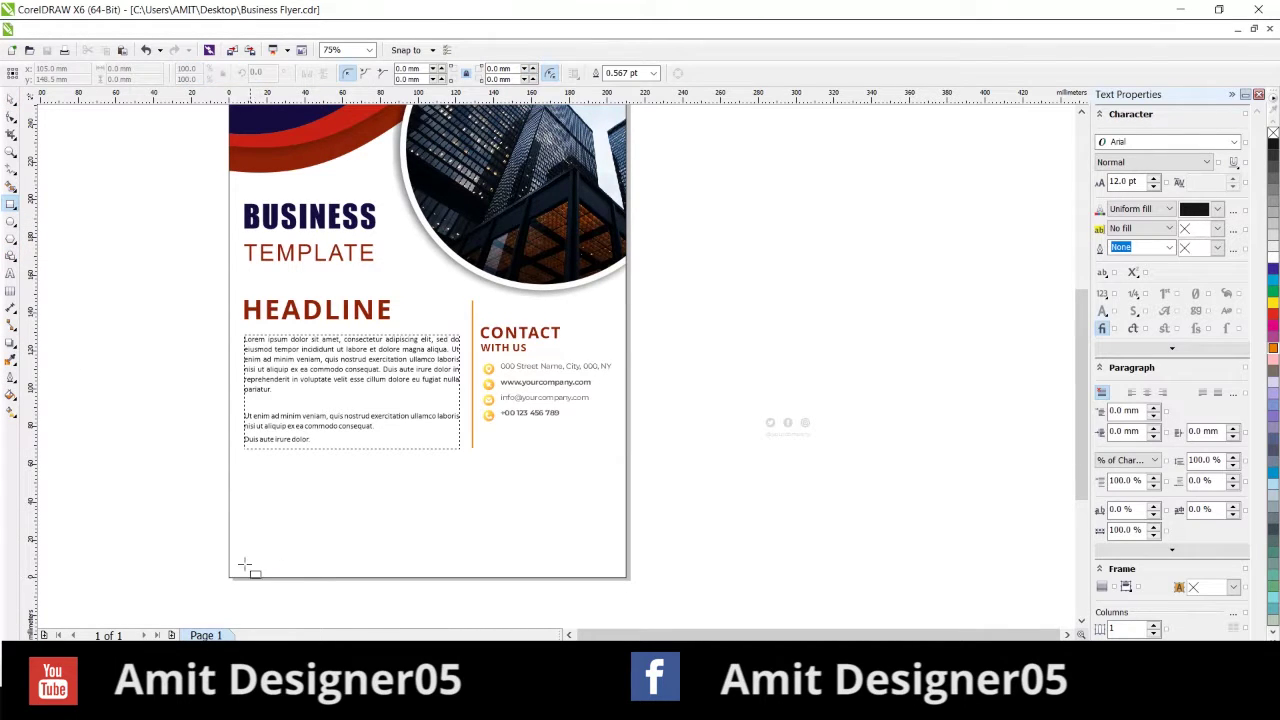
pyautogui.moveTo(228, 527); pyautogui.dragTo(625, 577)
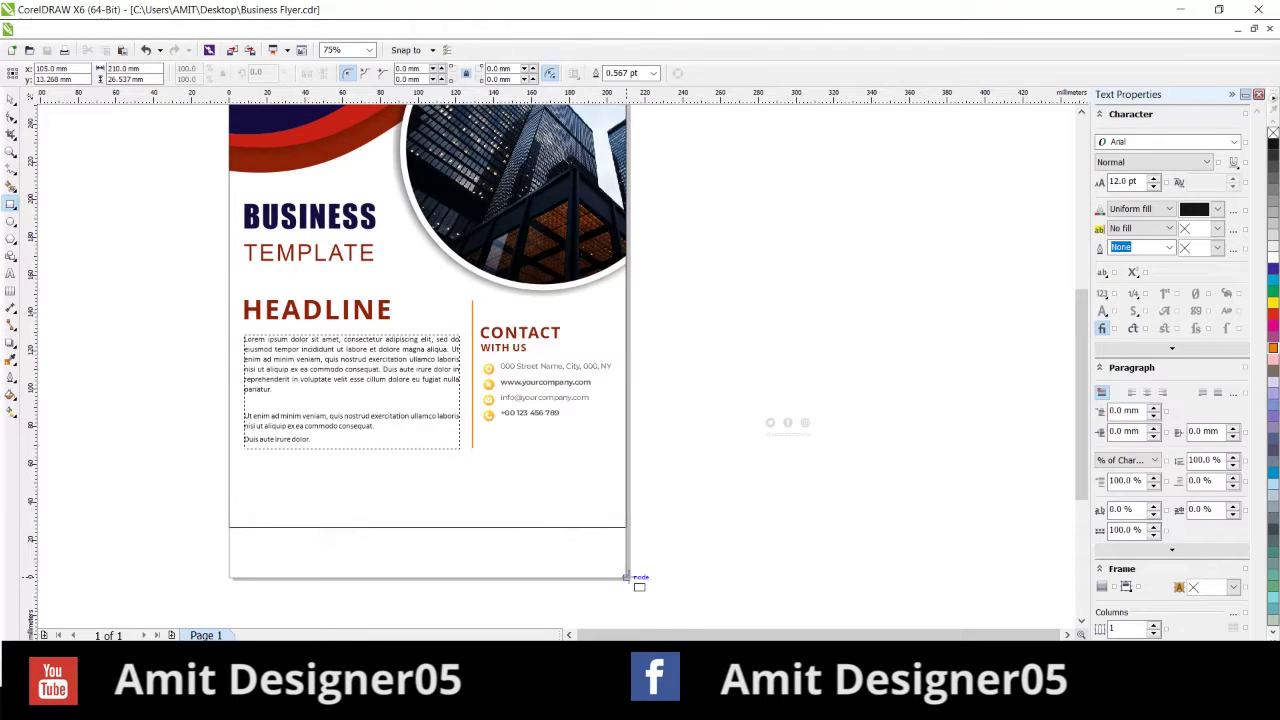
pyautogui.moveTo(626, 577); pyautogui.dragTo(626, 577)
# Convert the rectangle to curves and raise its top-right node so the top edge slants upward
pyautogui.press('space')
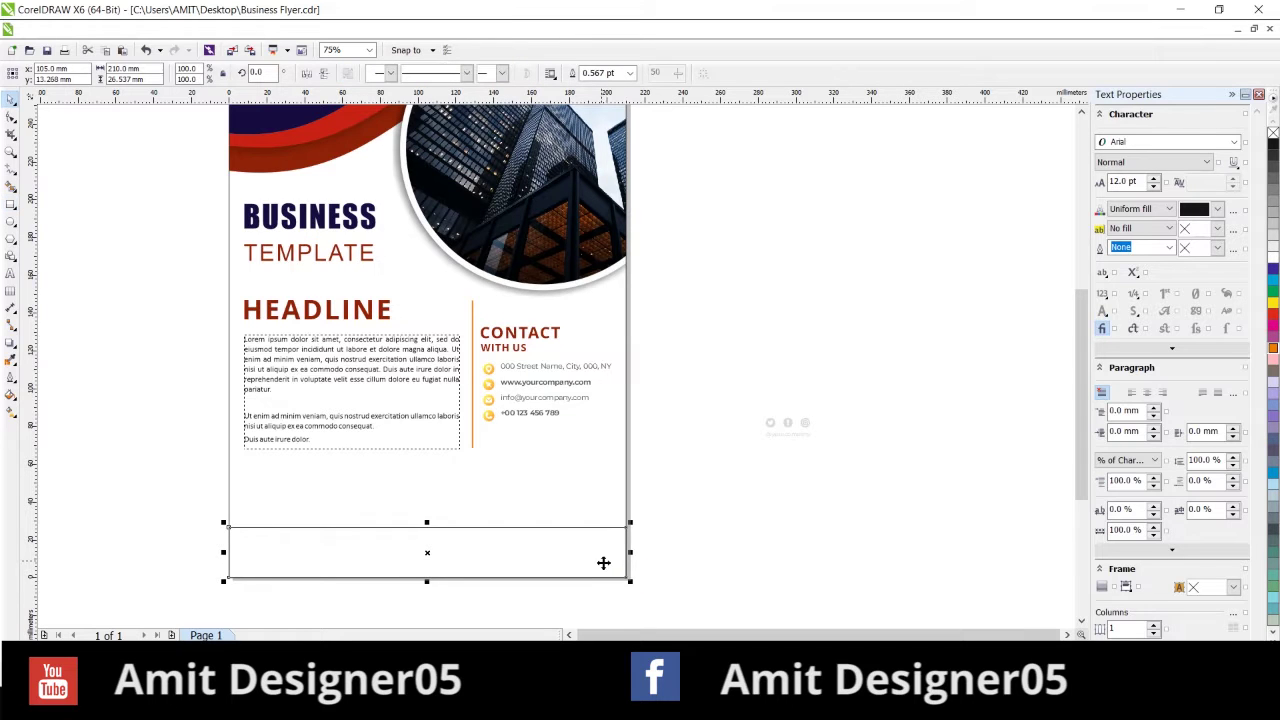
pyautogui.press('F10')
pyautogui.moveTo(623, 517); pyautogui.dragTo(626, 487)
pyautogui.moveTo(227, 529); pyautogui.dragTo(228, 553)
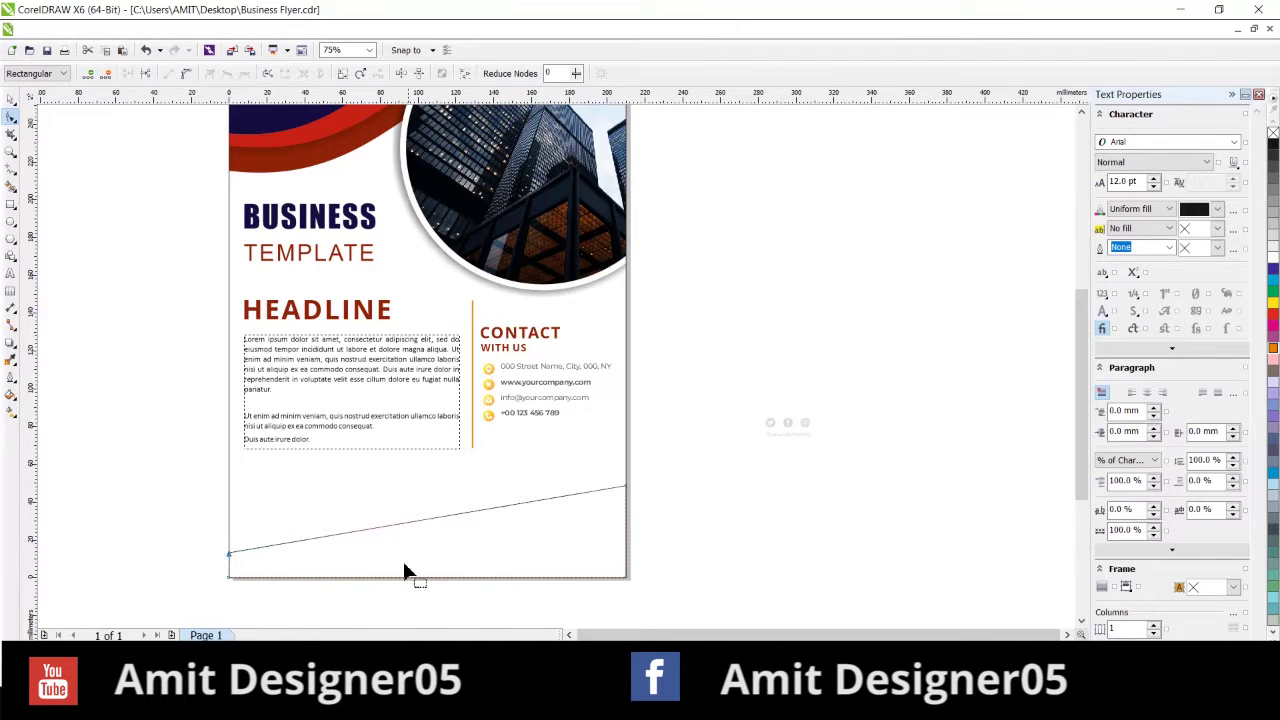
# Turn the slanted top edge into a curve and bend it into an S-shaped wave
pyautogui.click(392, 526)
pyautogui.click(186, 73)
pyautogui.moveTo(361, 531); pyautogui.dragTo(404, 583)
pyautogui.moveTo(493, 508); pyautogui.dragTo(459, 460)
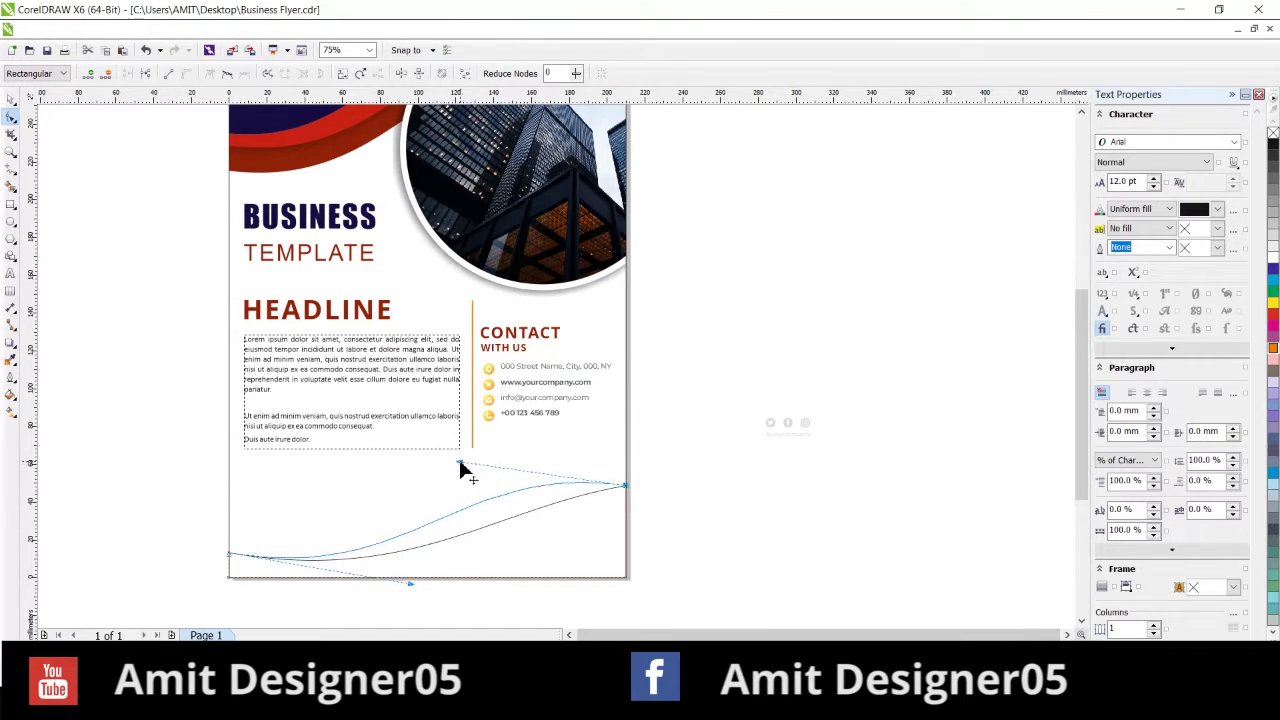
pyautogui.moveTo(627, 489); pyautogui.dragTo(611, 514)
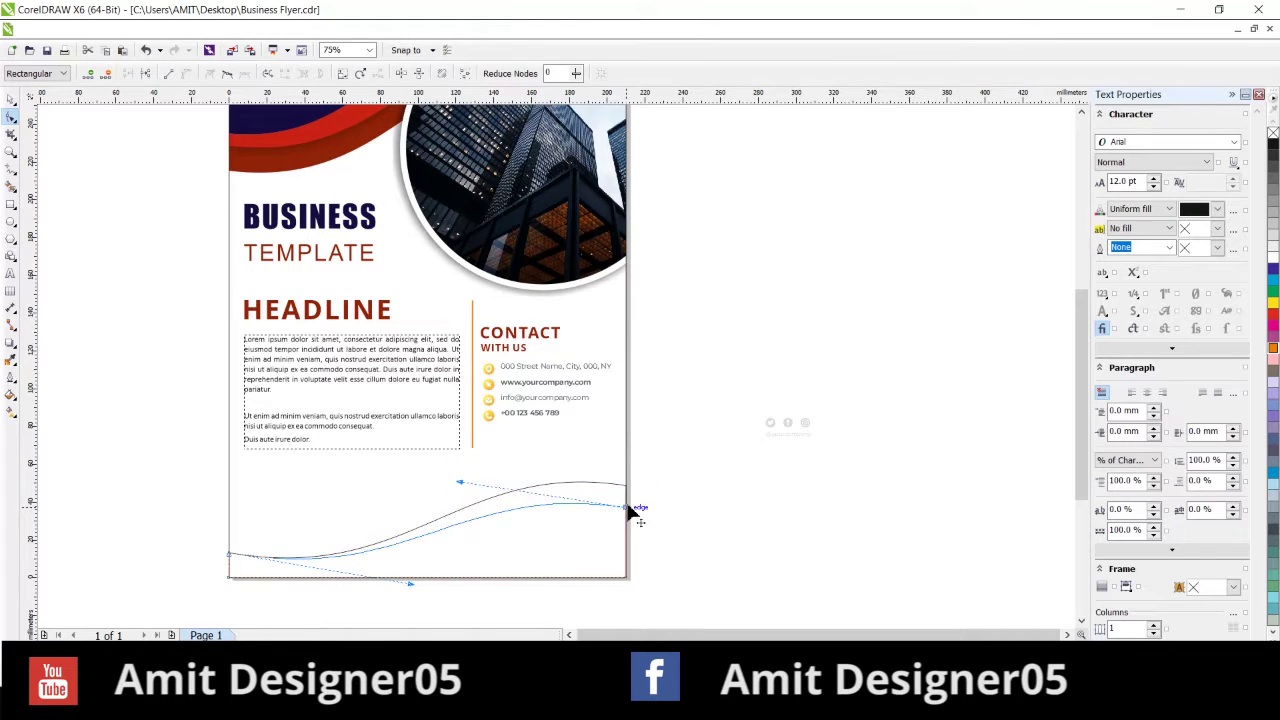
pyautogui.moveTo(461, 492)
pyautogui.mouseDown()
pyautogui.moveTo(485, 448)
pyautogui.moveTo(473, 449)
pyautogui.mouseUp()
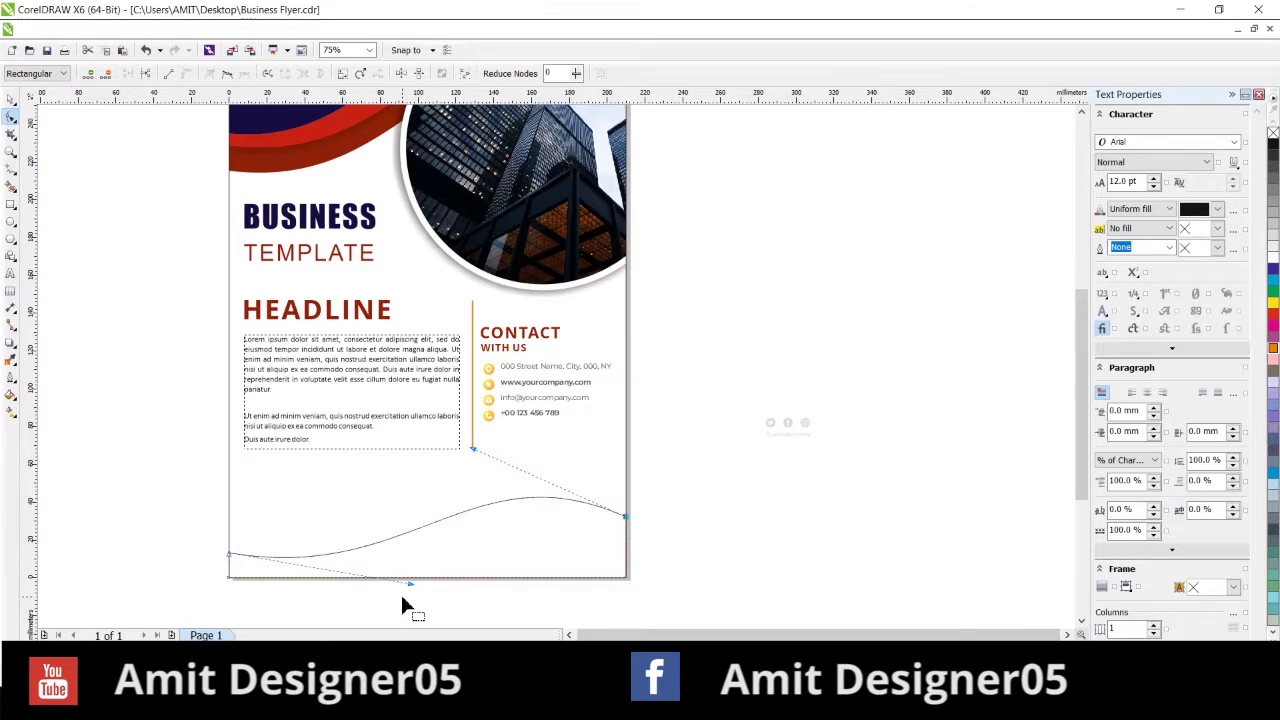
pyautogui.moveTo(409, 584)
pyautogui.mouseDown()
pyautogui.moveTo(431, 592)
pyautogui.moveTo(414, 597)
pyautogui.mouseUp()
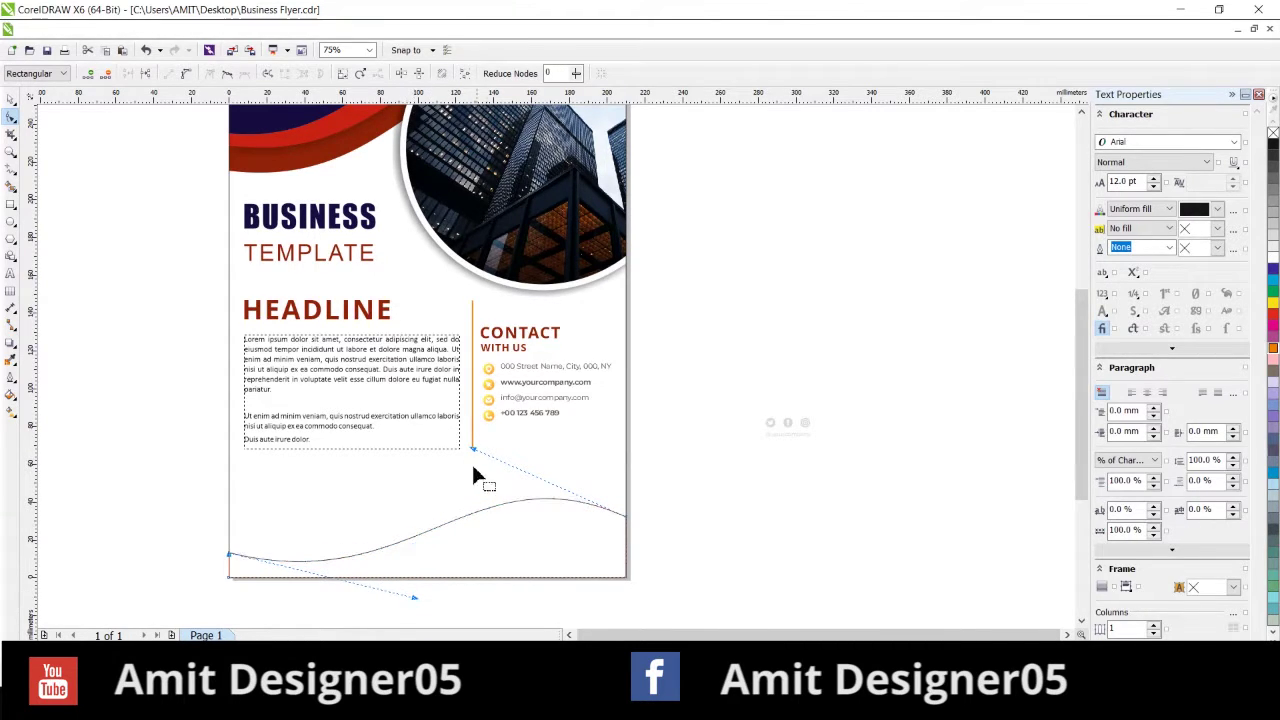
pyautogui.moveTo(471, 452); pyautogui.dragTo(448, 454)
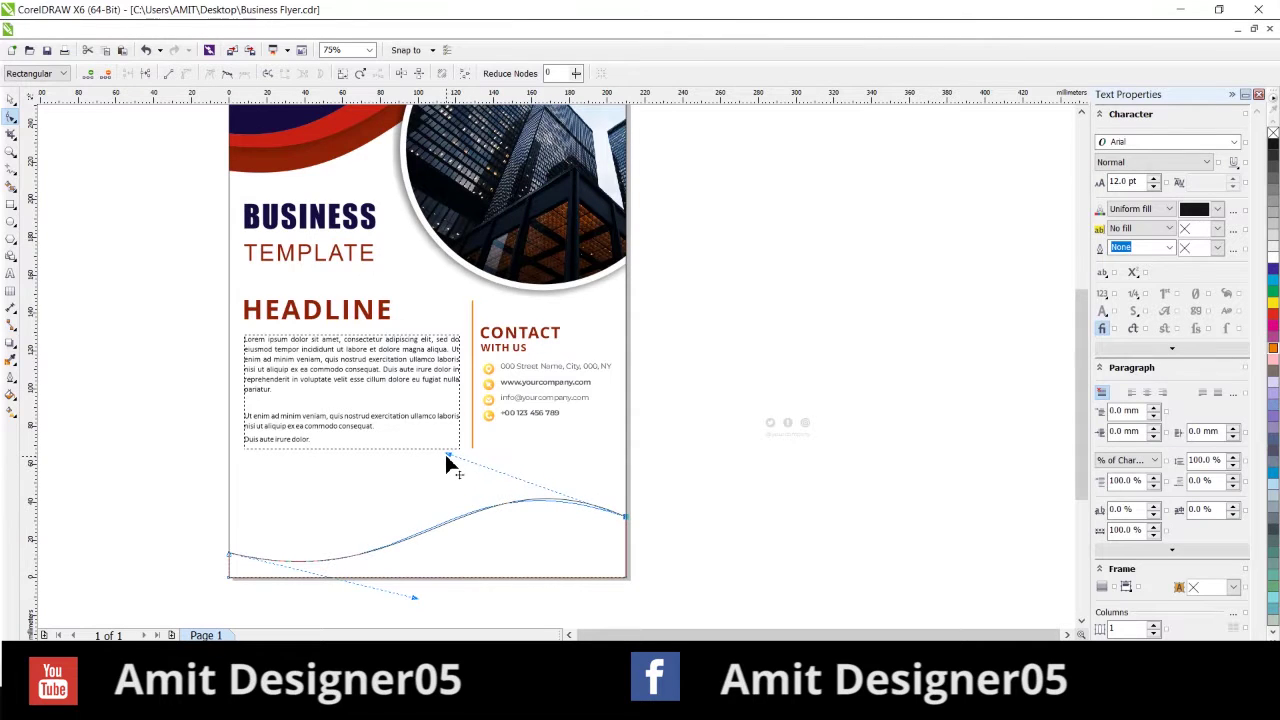
# Raise the wave's right end slightly and fill the shape solid black
pyautogui.press('space')
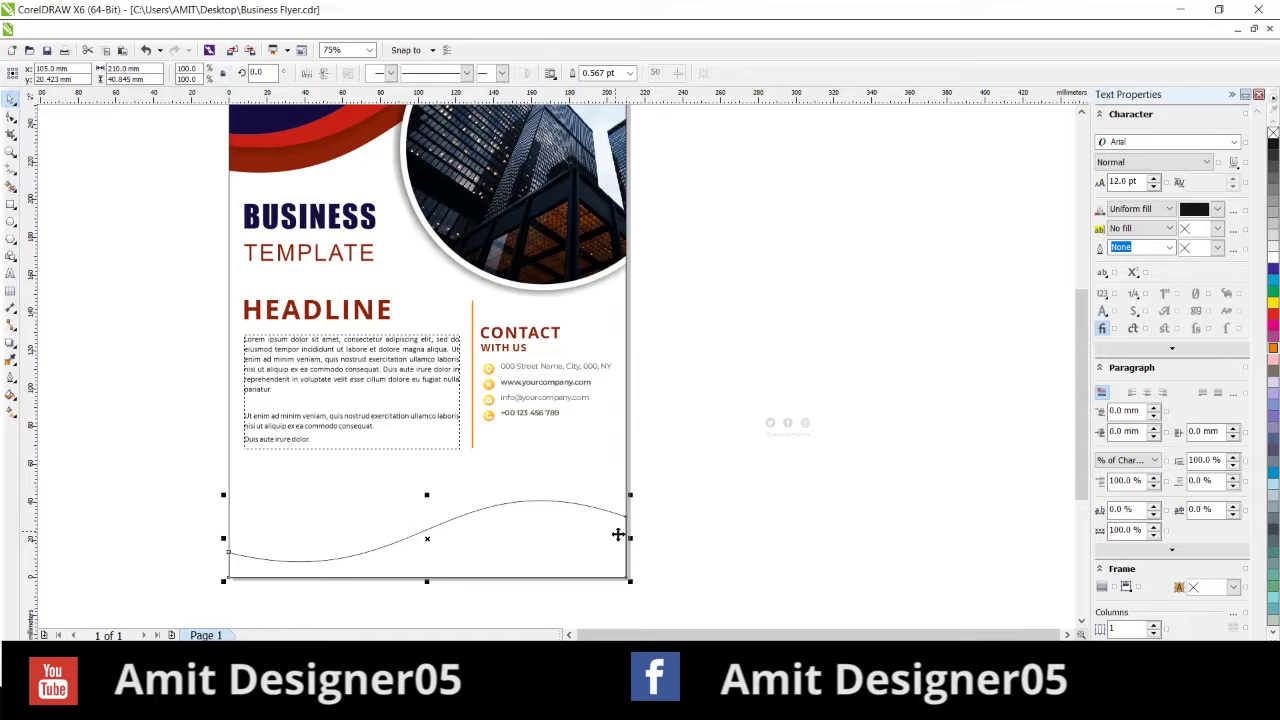
pyautogui.press('space')
pyautogui.moveTo(628, 521); pyautogui.dragTo(626, 508)
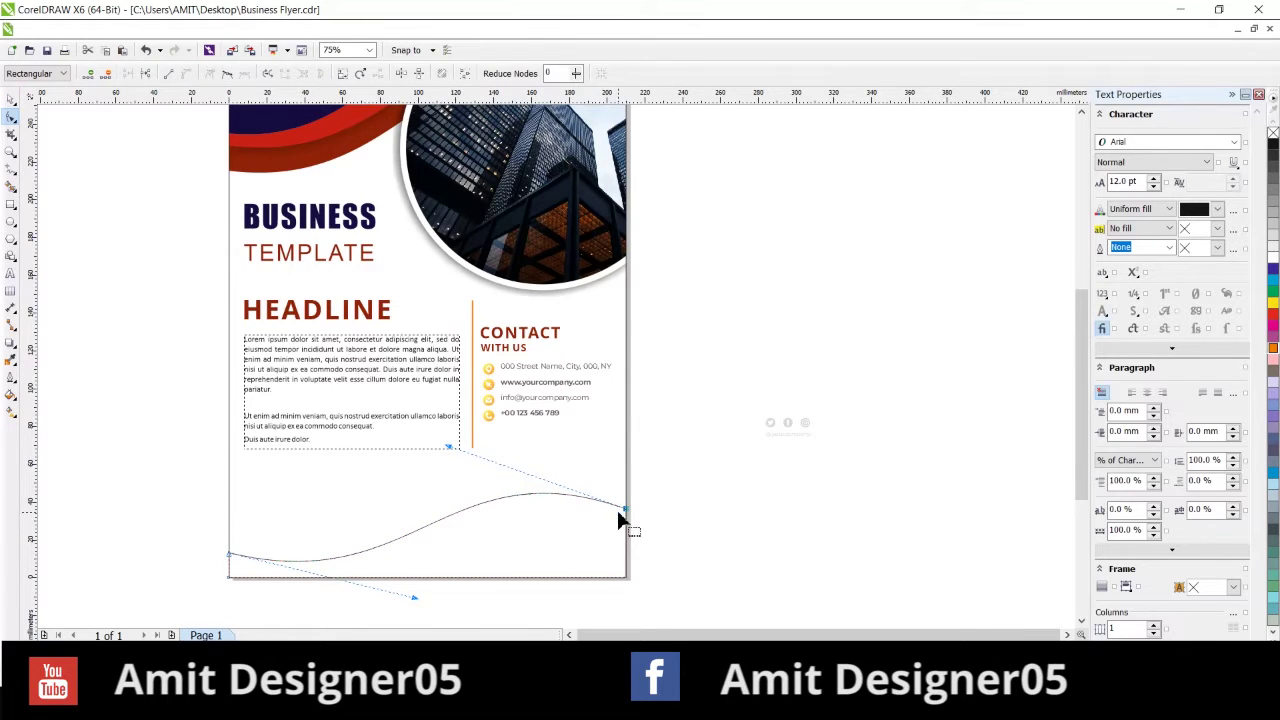
pyautogui.press('space')
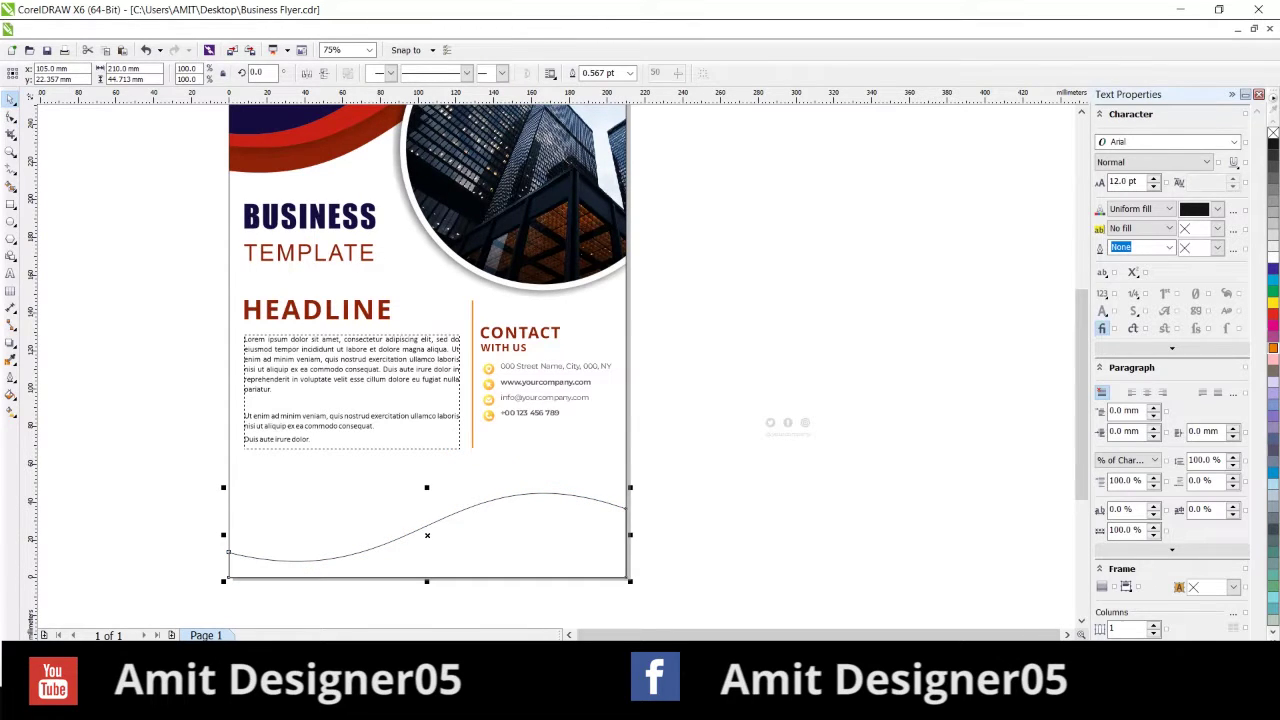
pyautogui.click(130, 650)
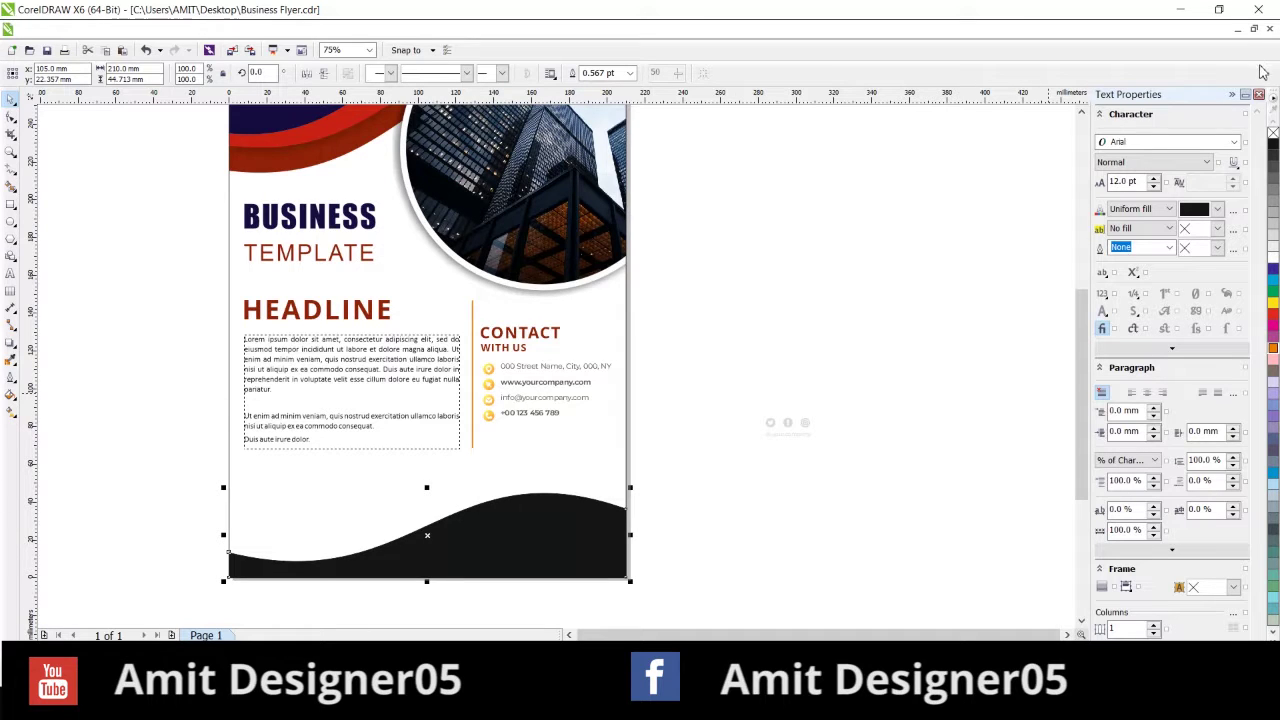
# Draw a second rectangle over the black wave, slant its top edge upward, and add a node
pyautogui.click(813, 556)
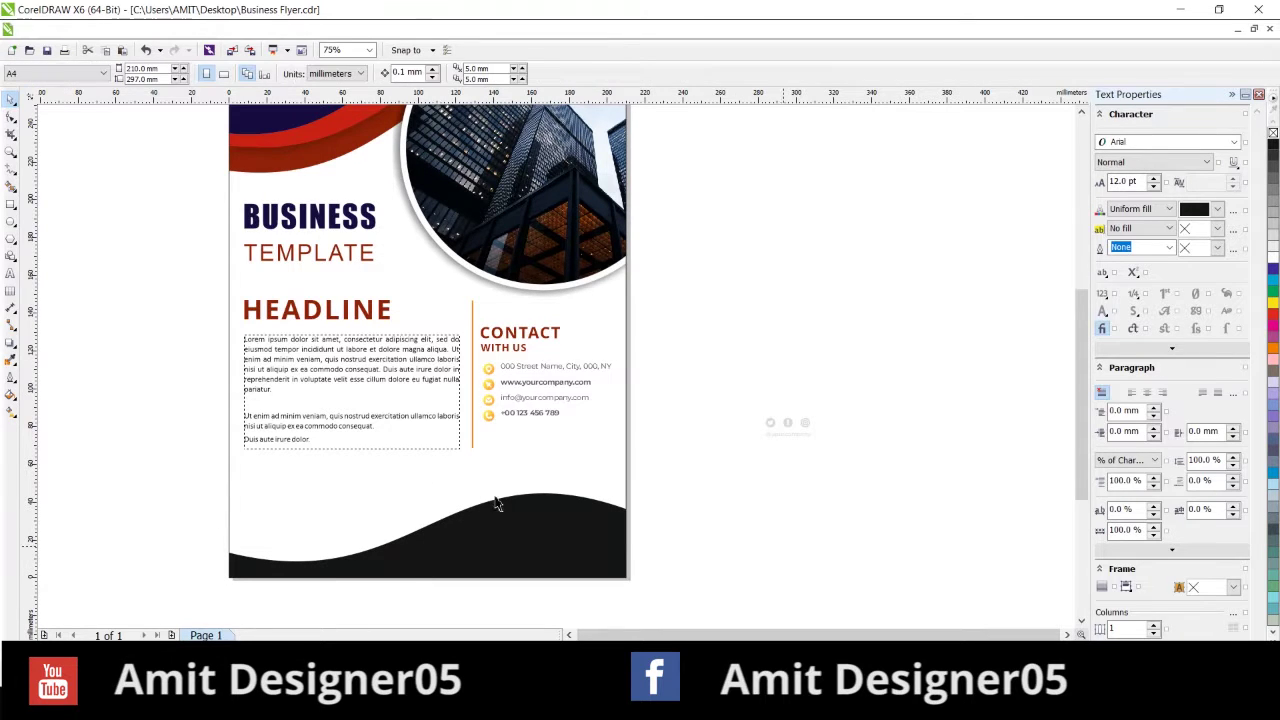
pyautogui.click(12, 204)
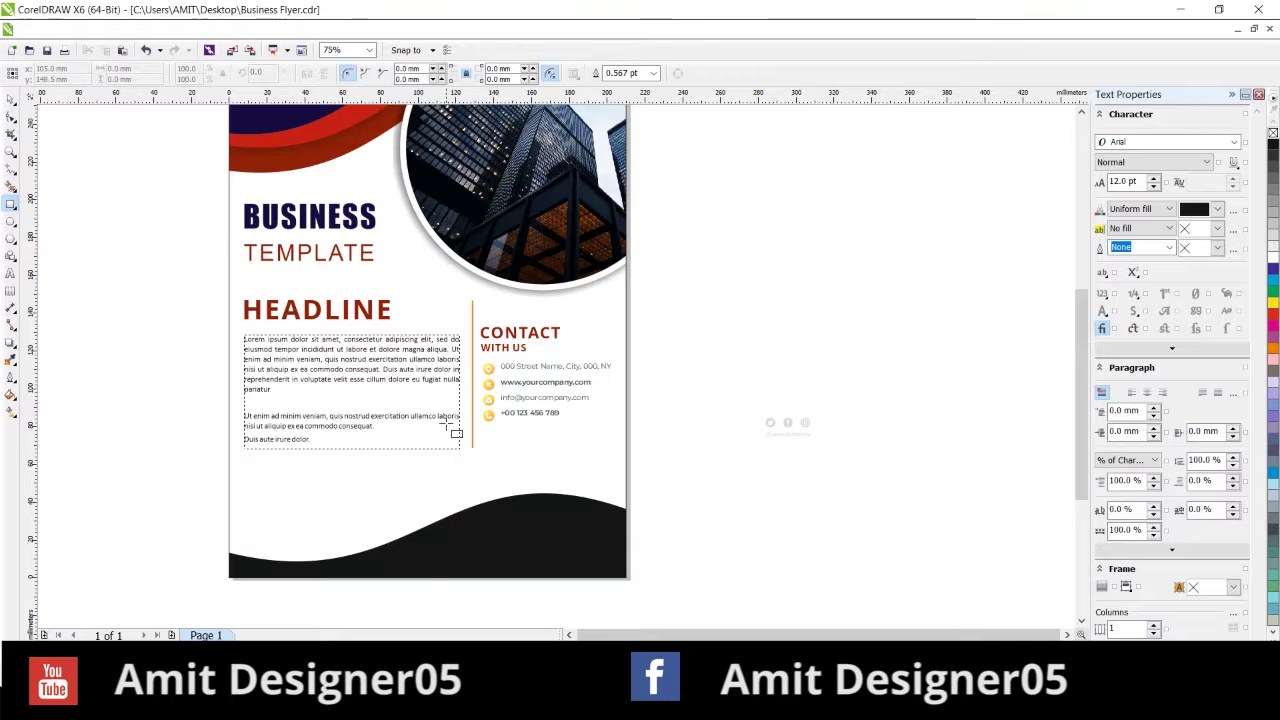
pyautogui.moveTo(229, 519); pyautogui.dragTo(627, 578)
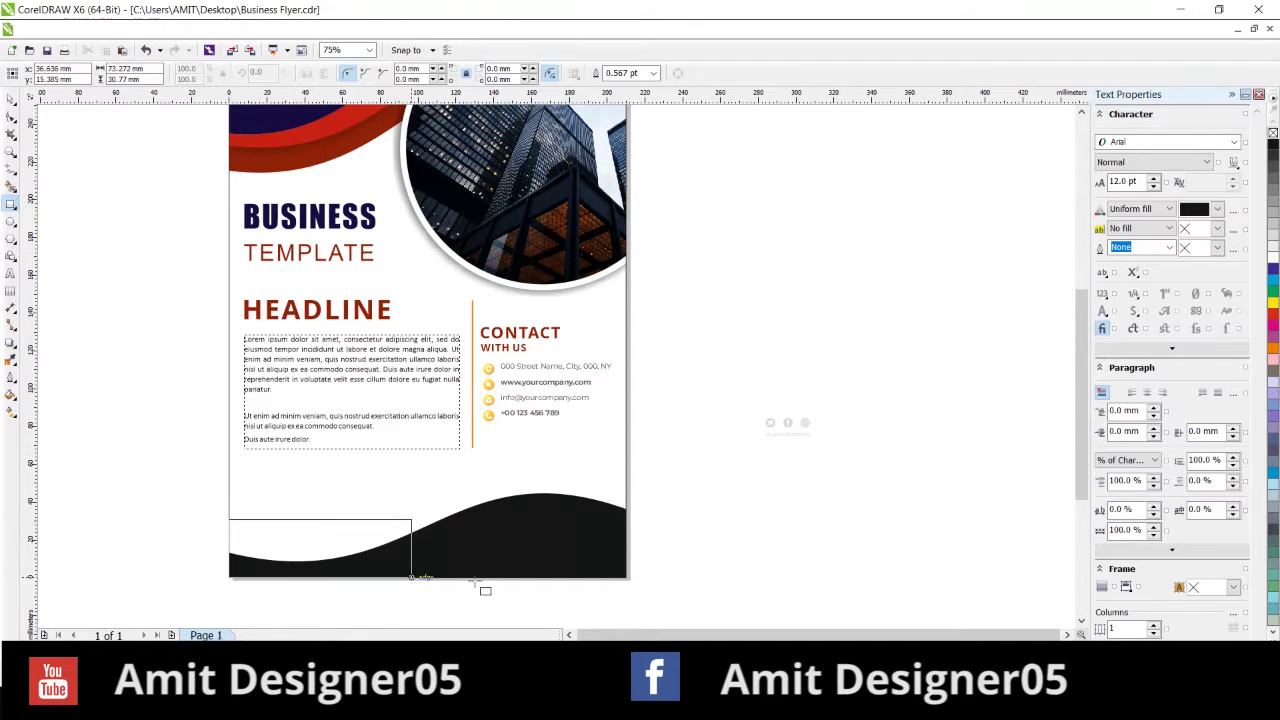
pyautogui.press('F10')
pyautogui.moveTo(626, 520); pyautogui.dragTo(624, 486)
pyautogui.doubleClick(254, 516)
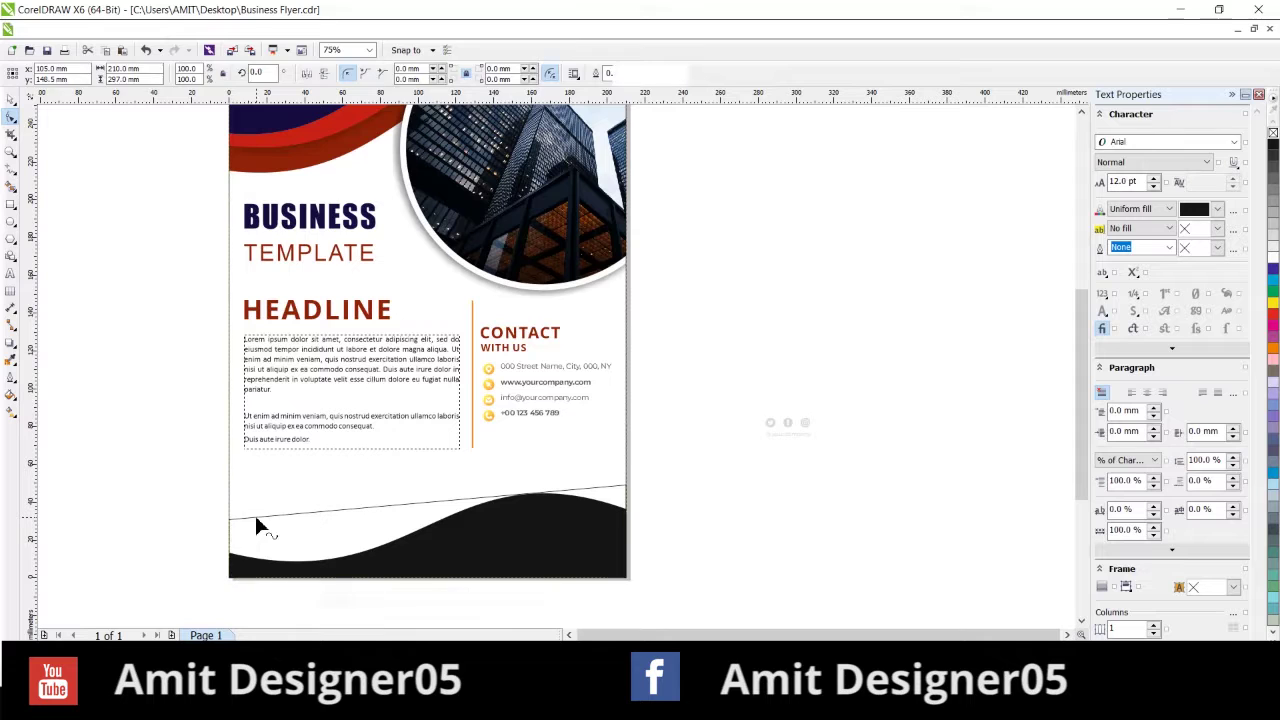